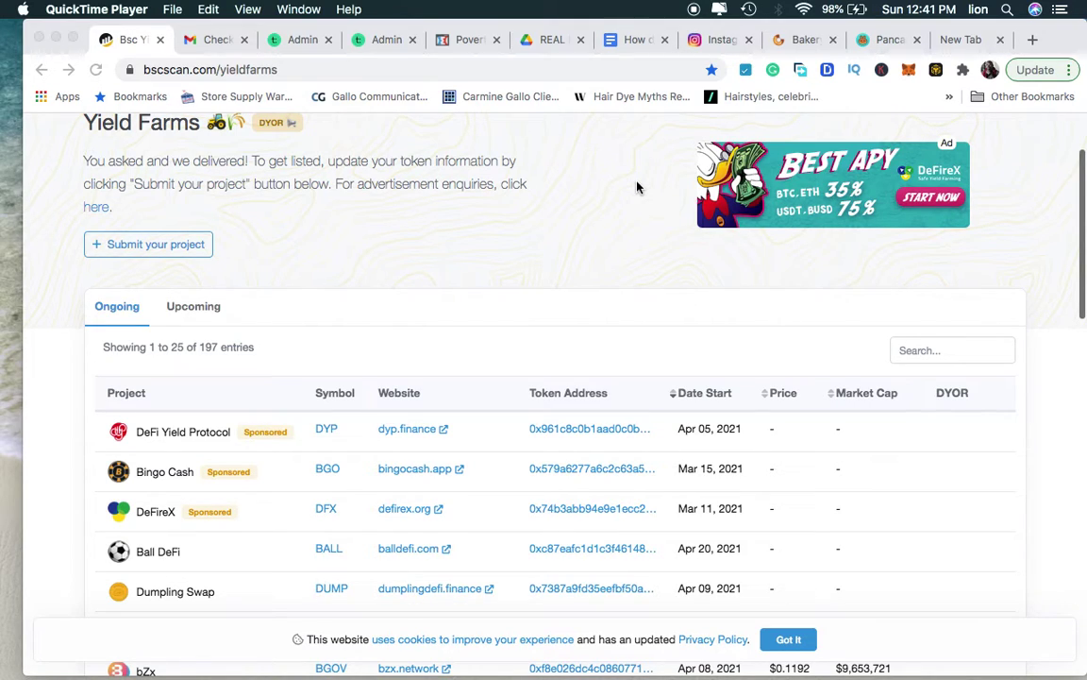
Open the MetaMask wallet and check its list of networks for Binance Smart Chain Mainnet
click(911, 74)
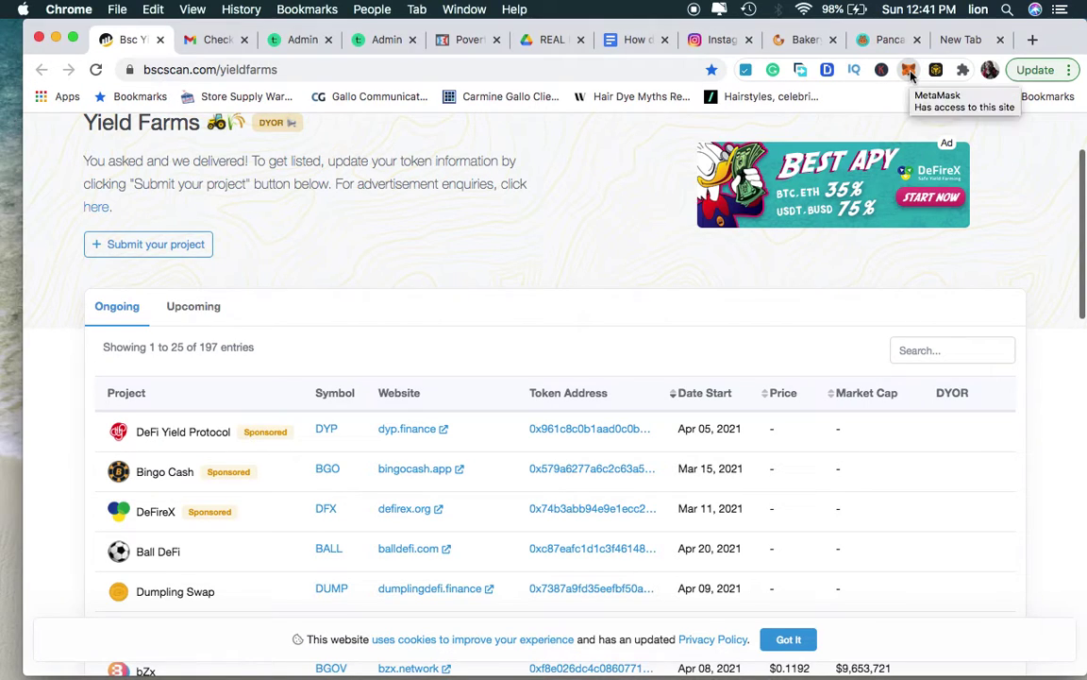
click(909, 71)
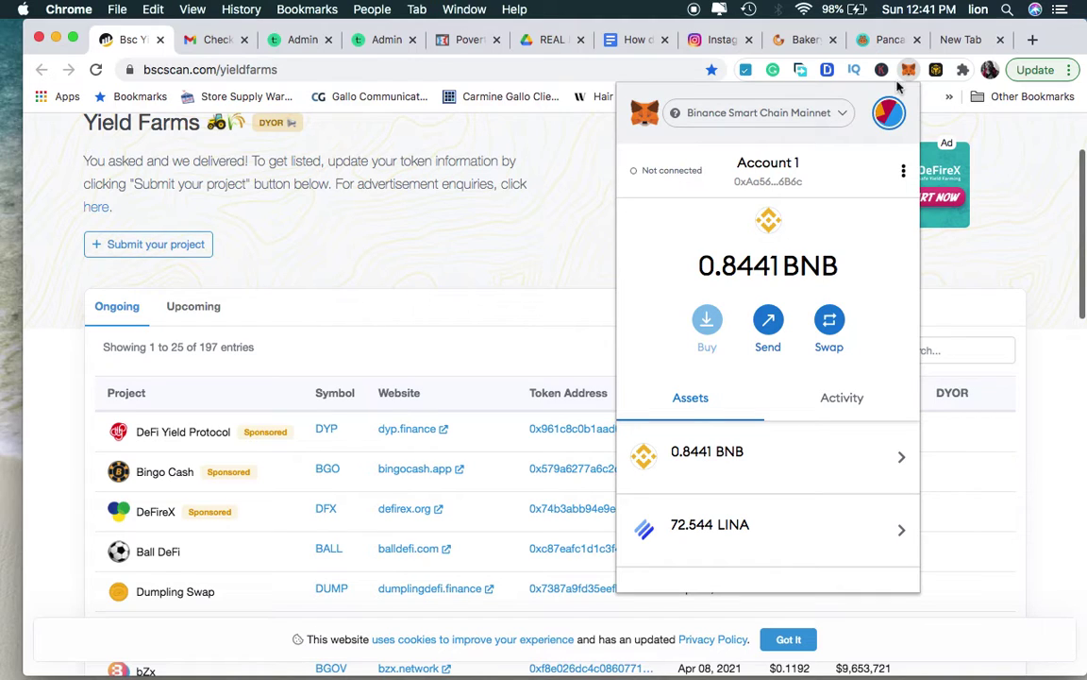
click(840, 114)
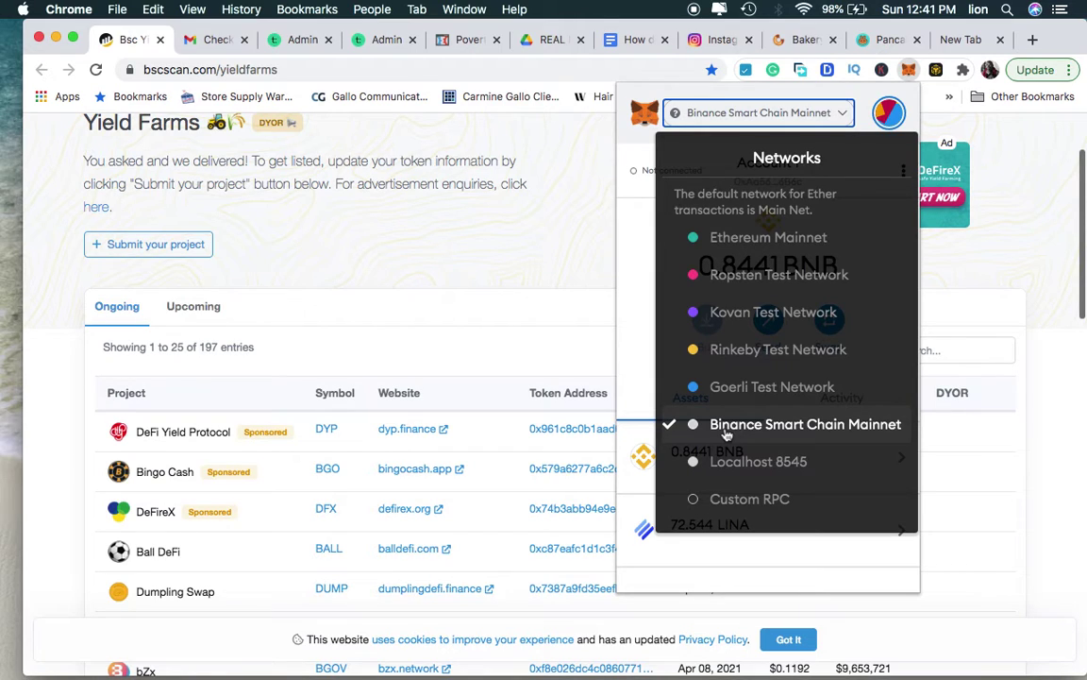
Load coingecko.com in a new browser tab and open the Binance Coin page from the market cap list
click(1033, 41)
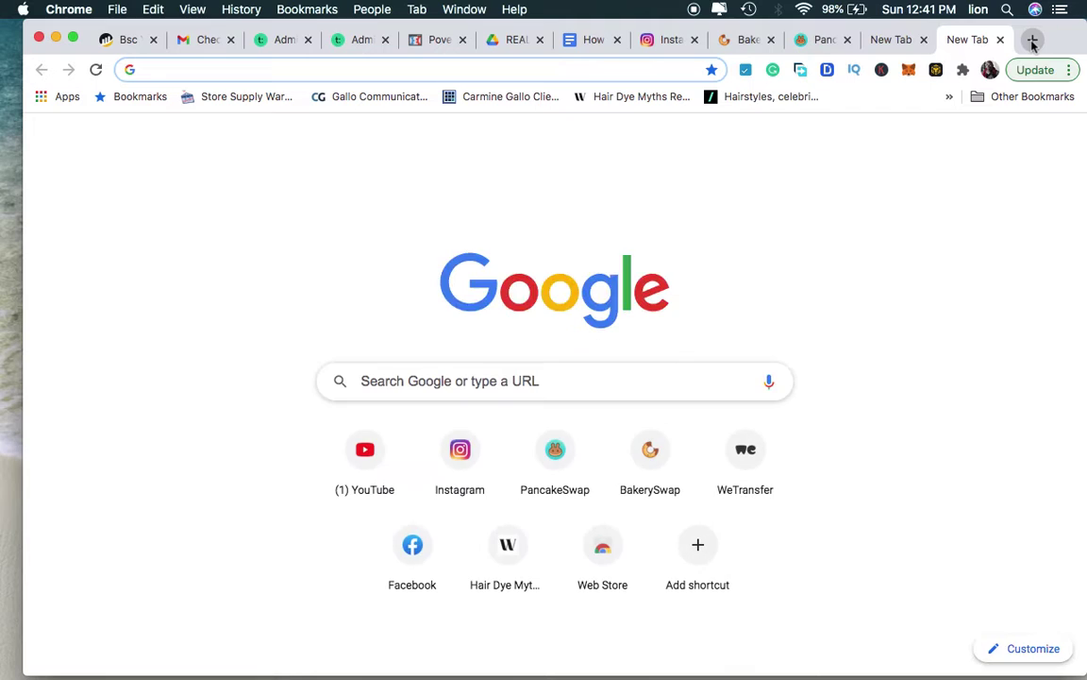
text(coin)
key(Return)
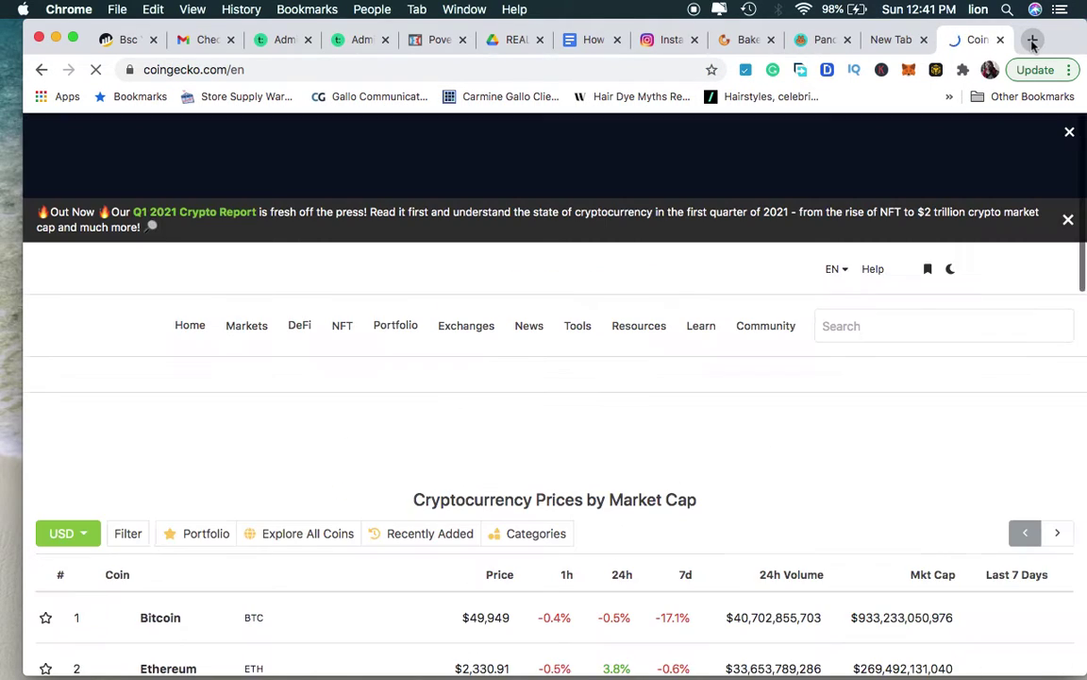
scroll(322, 441, down, 3)
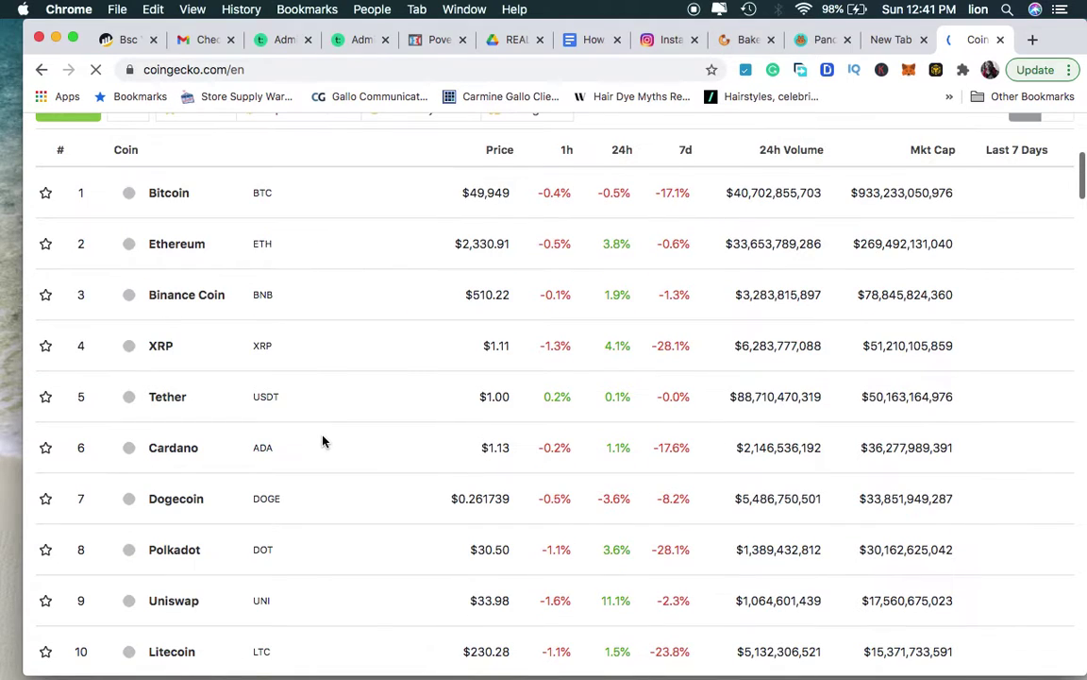
click(194, 296)
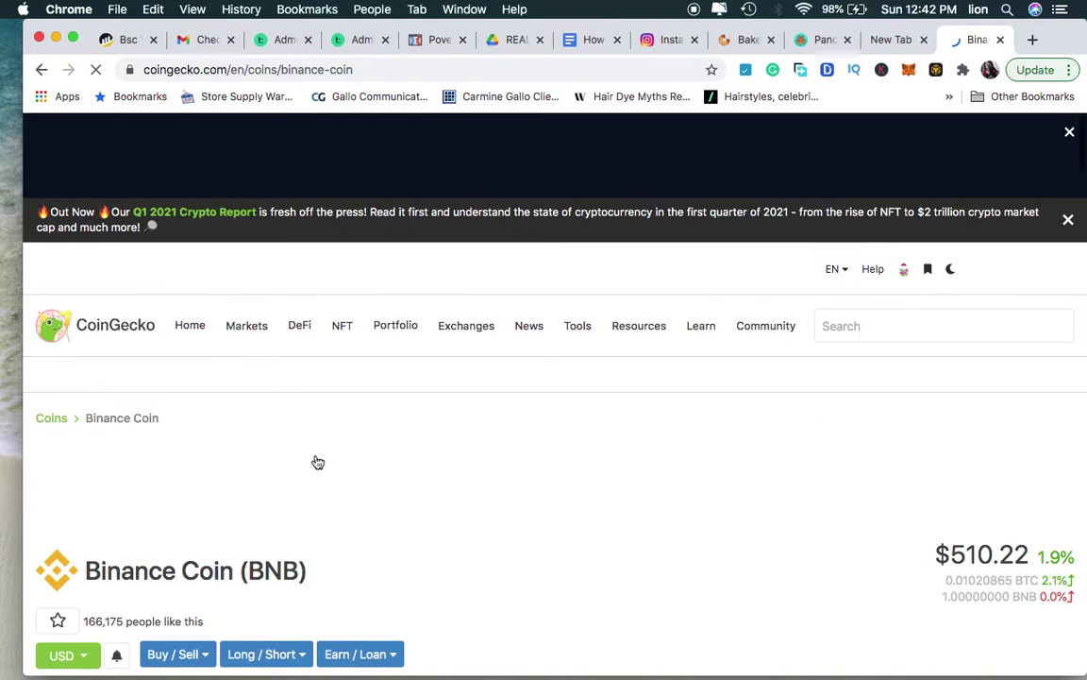
Look through the Binance Coin page for instructions on using Binance Smart Chain, including its description sections, price chart and tags
scroll(316, 460, down, 4)
scroll(316, 461, down, 2)
scroll(317, 460, up, 3)
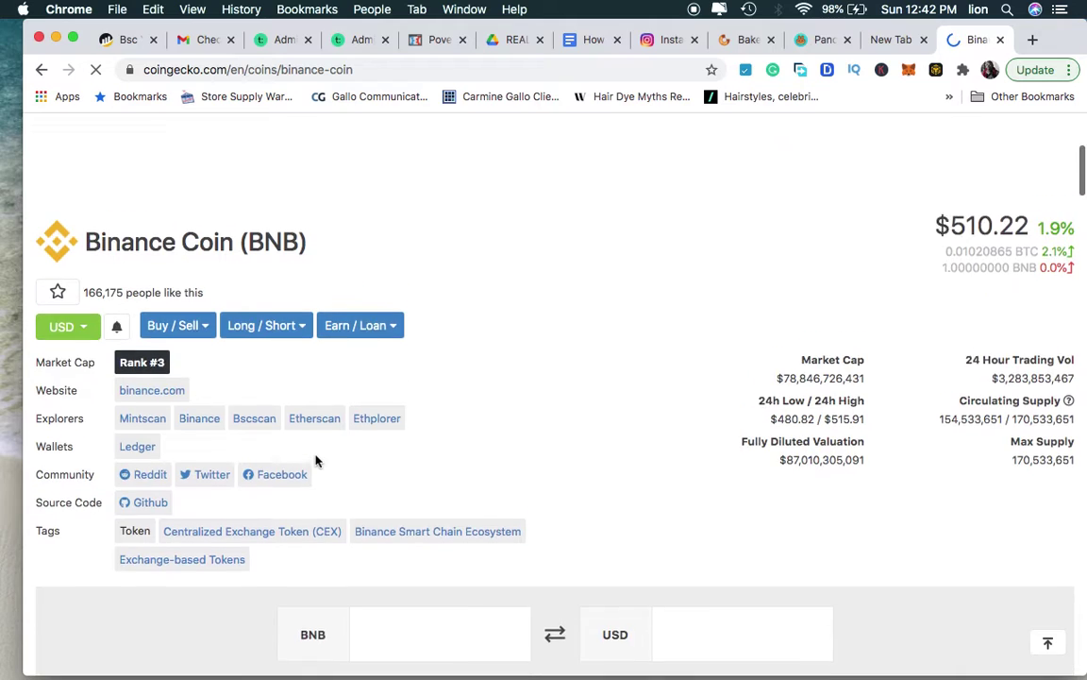
scroll(317, 460, down, 5)
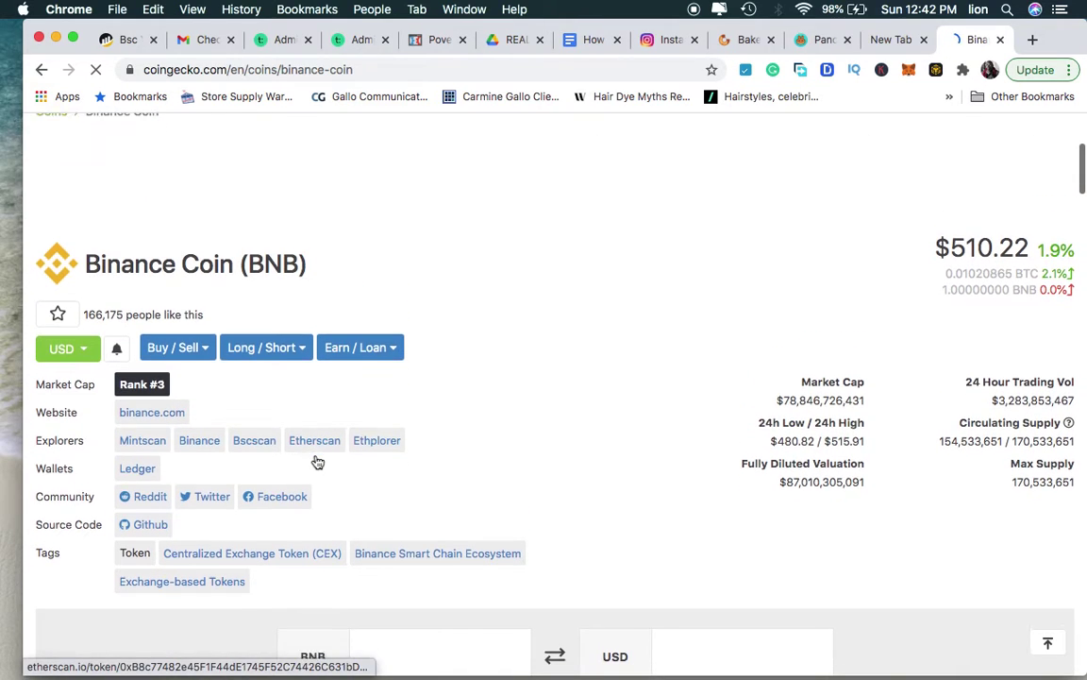
scroll(316, 460, down, 8)
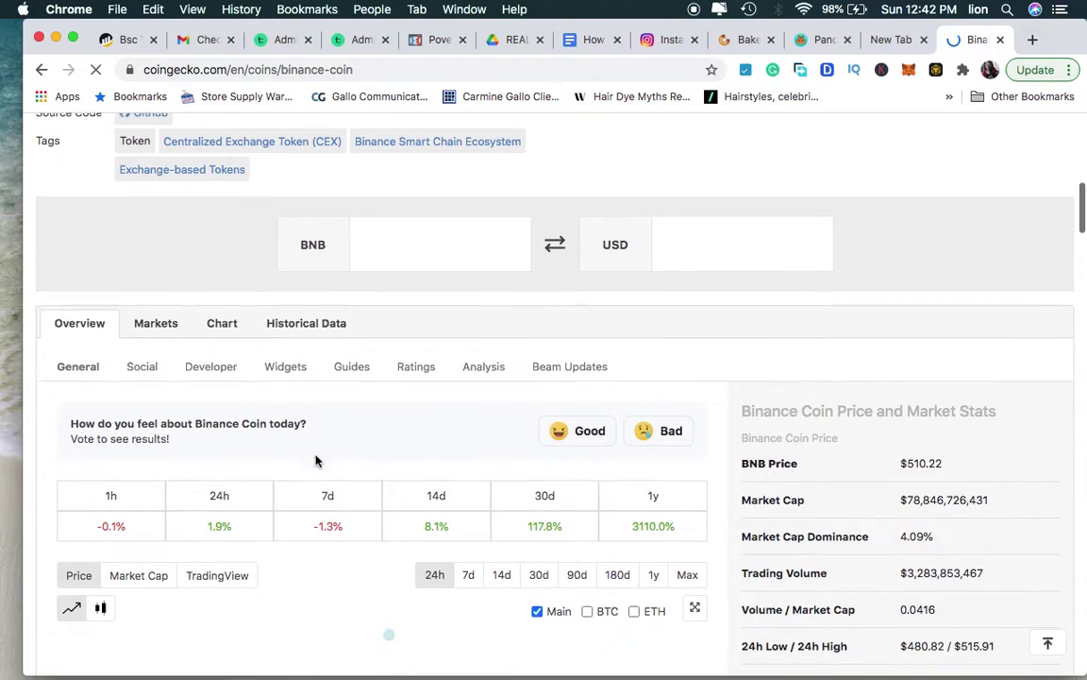
scroll(316, 461, down, 15)
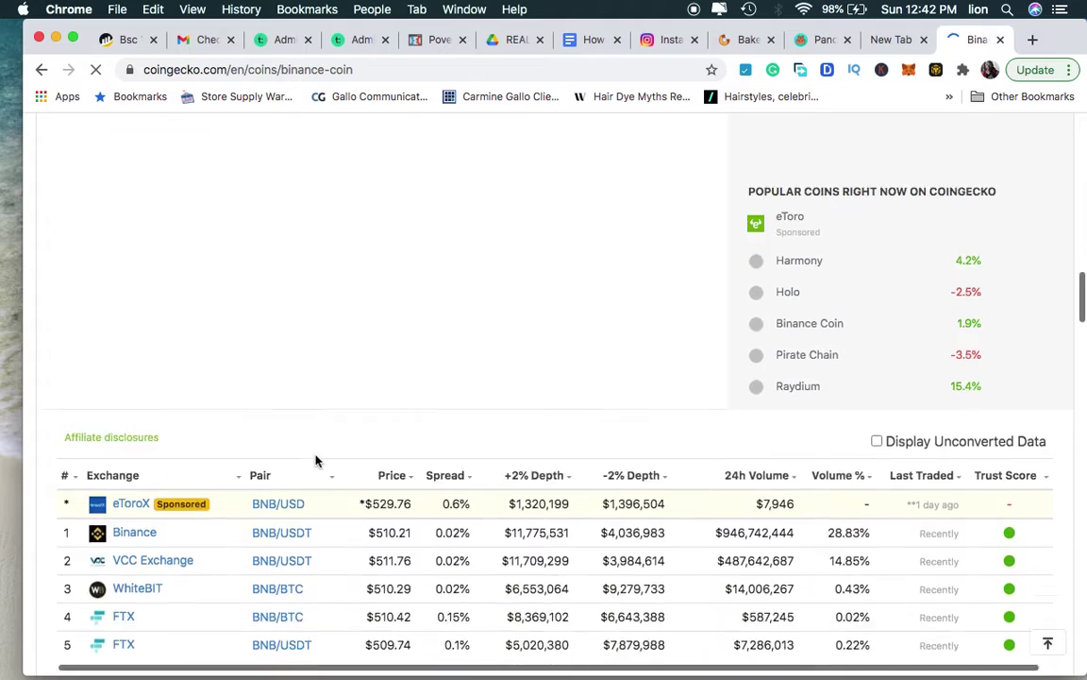
scroll(318, 460, down, 5)
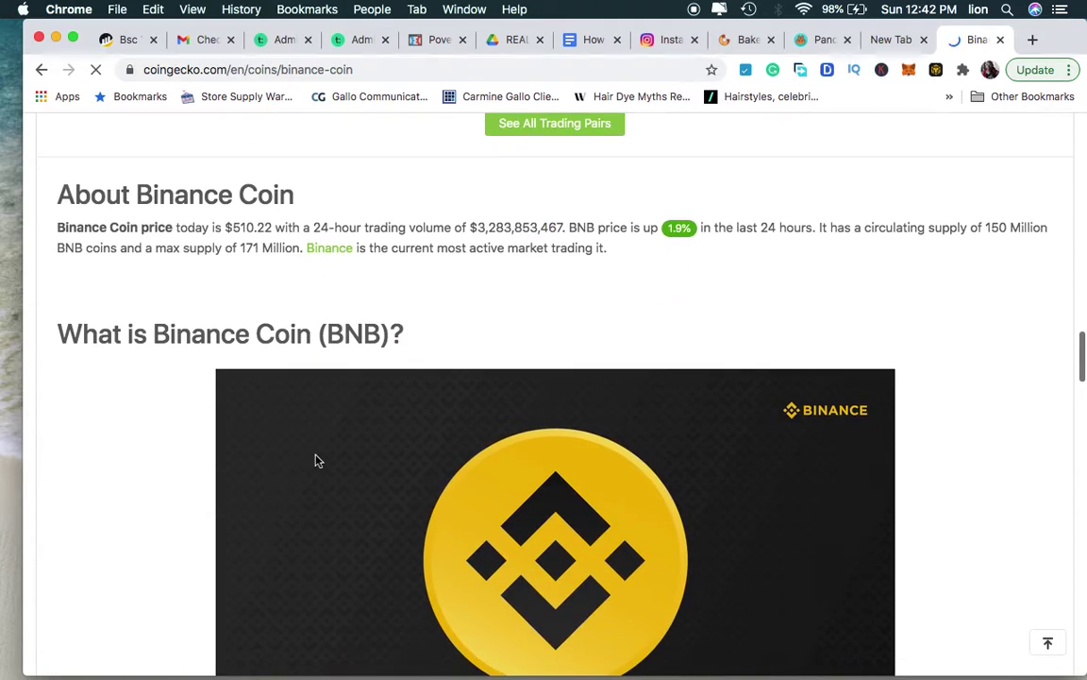
scroll(318, 461, down, 12)
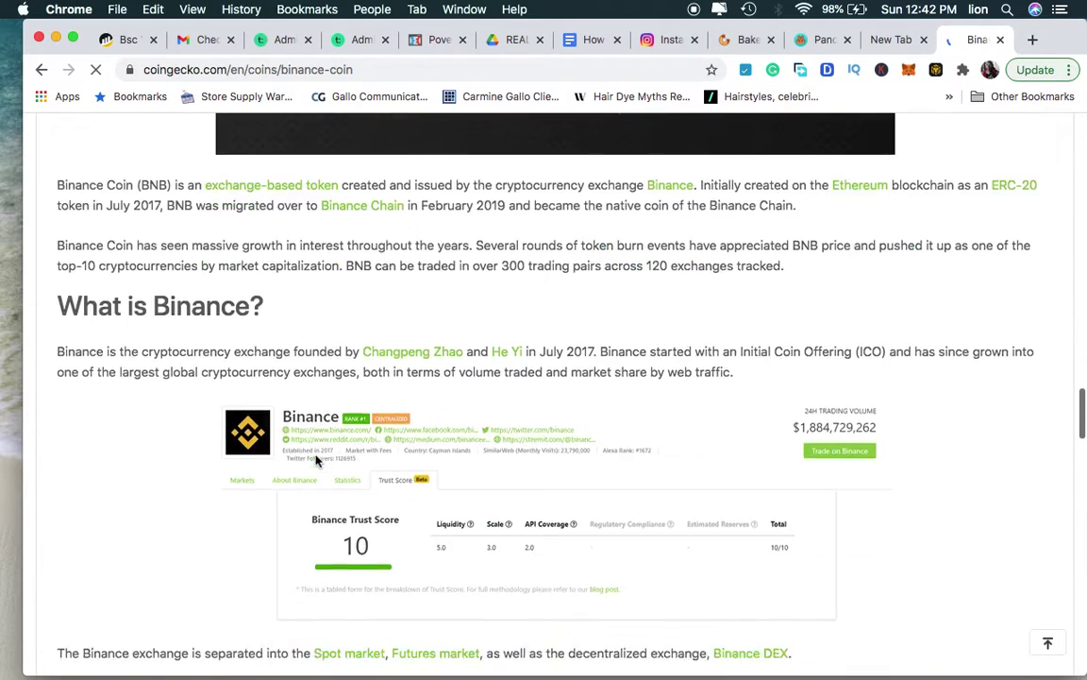
scroll(316, 460, down, 3)
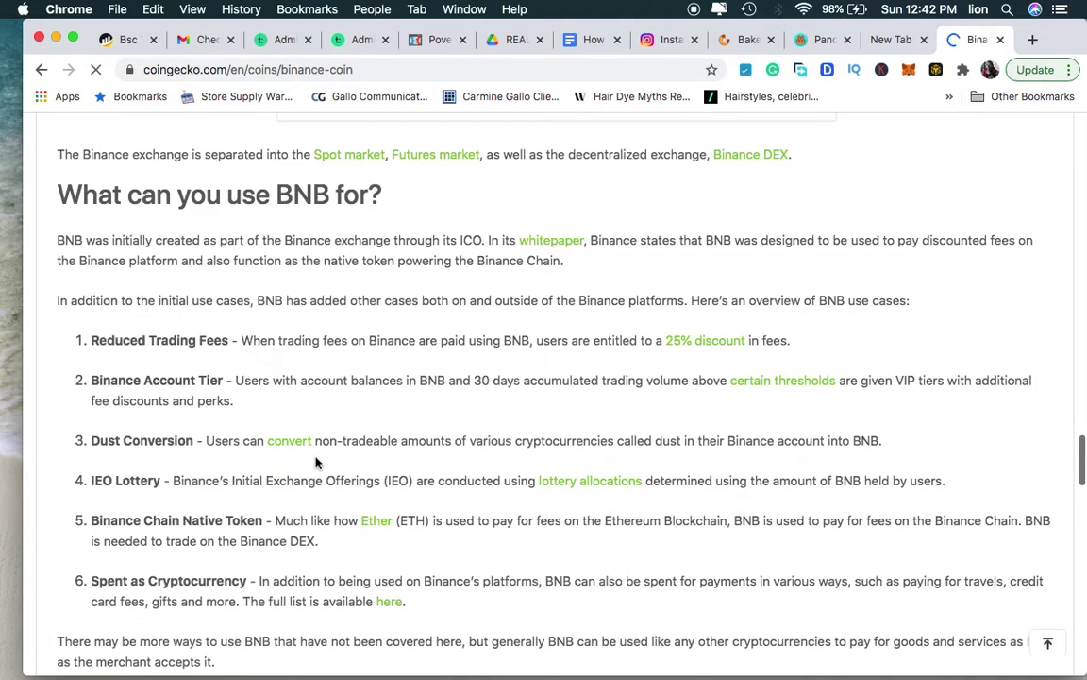
scroll(316, 461, down, 6)
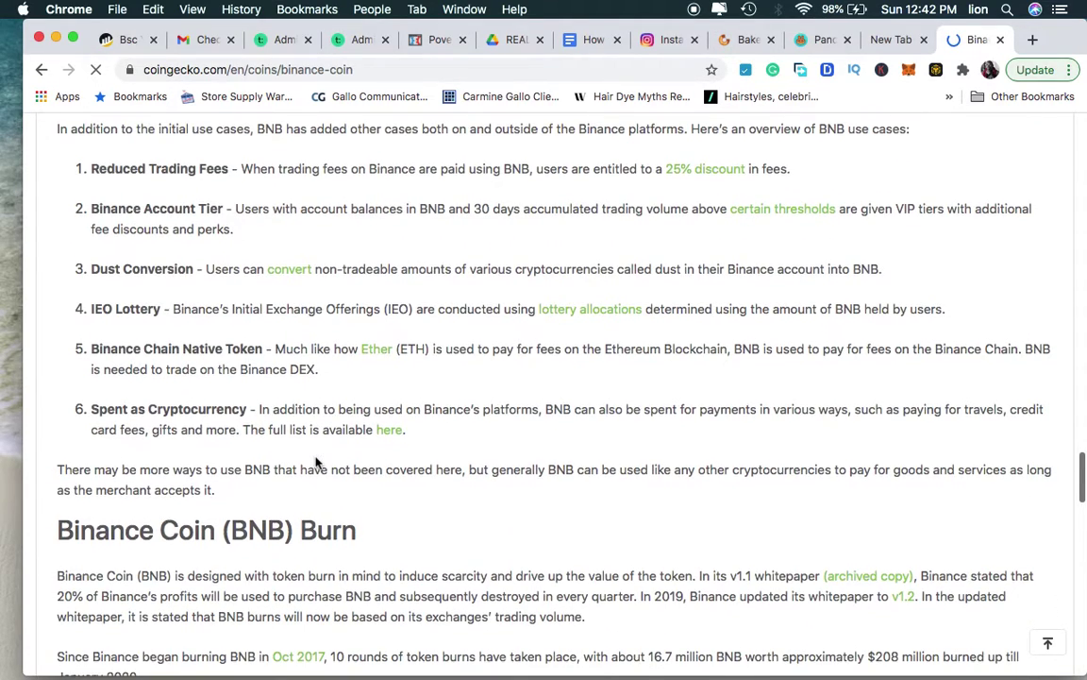
scroll(316, 461, down, 15)
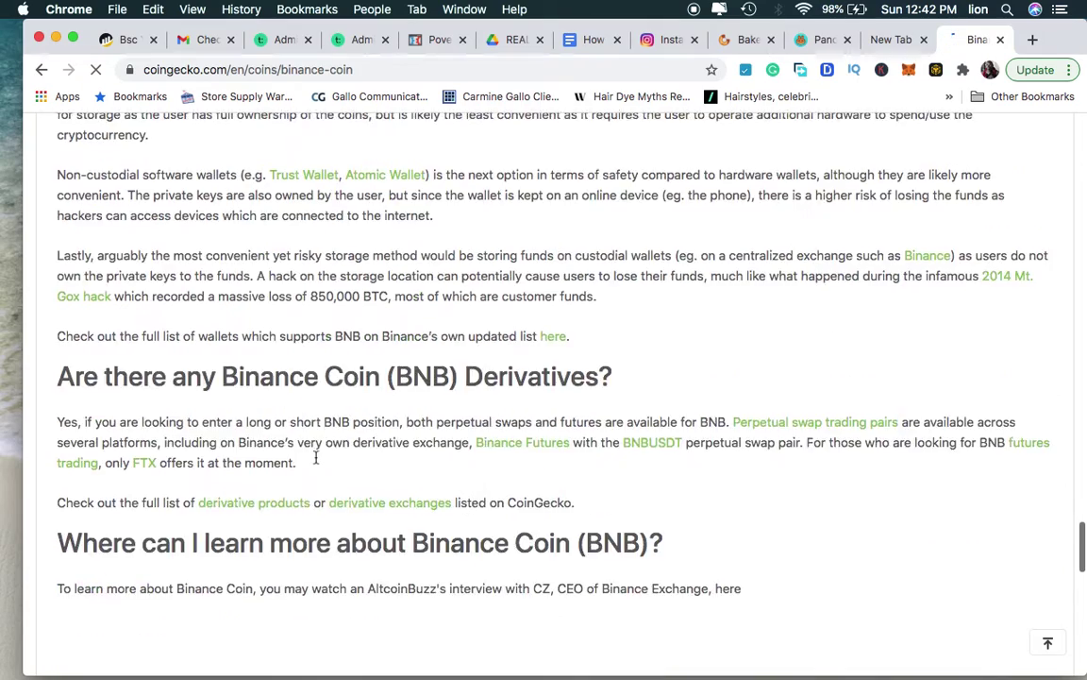
scroll(317, 463, down, 4)
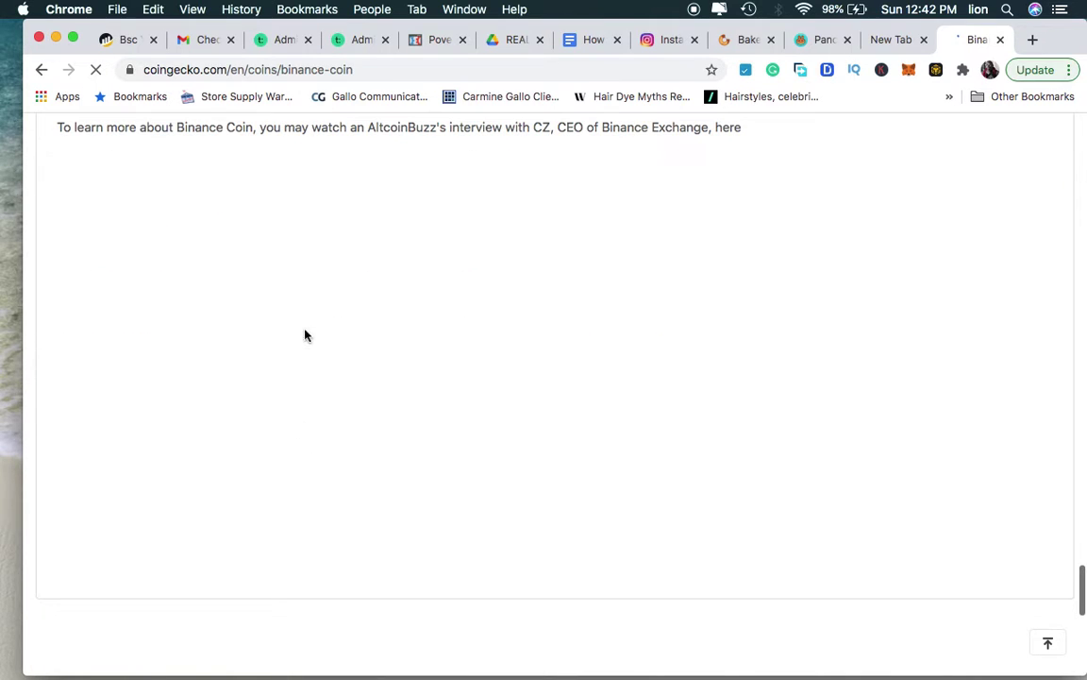
scroll(307, 359, down, 6)
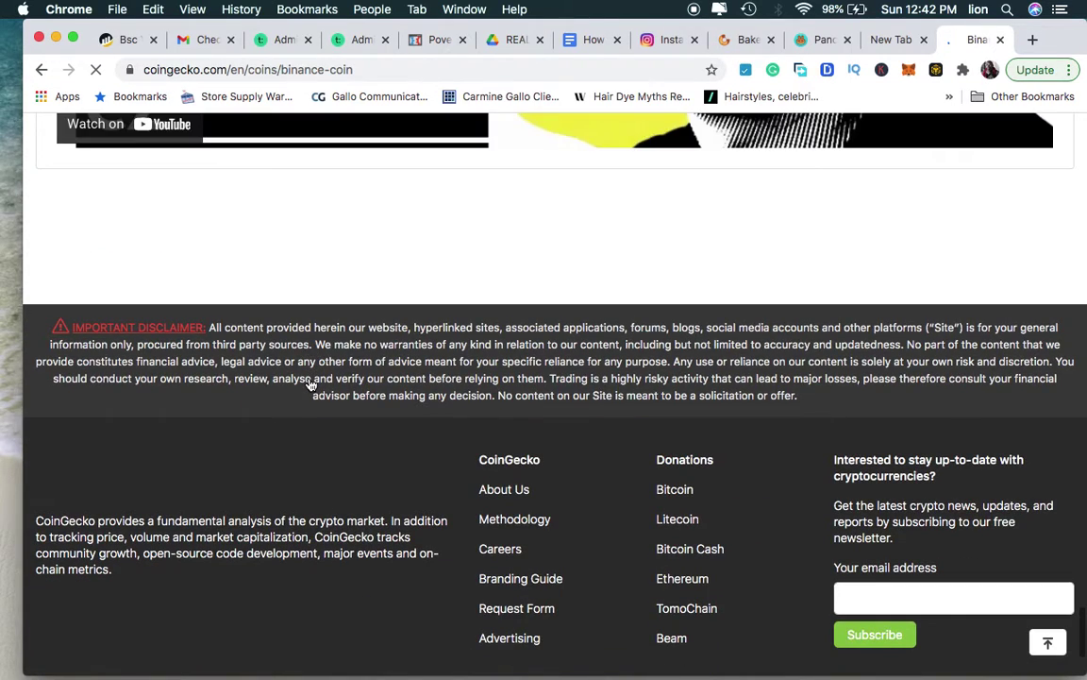
scroll(311, 385, up, 20)
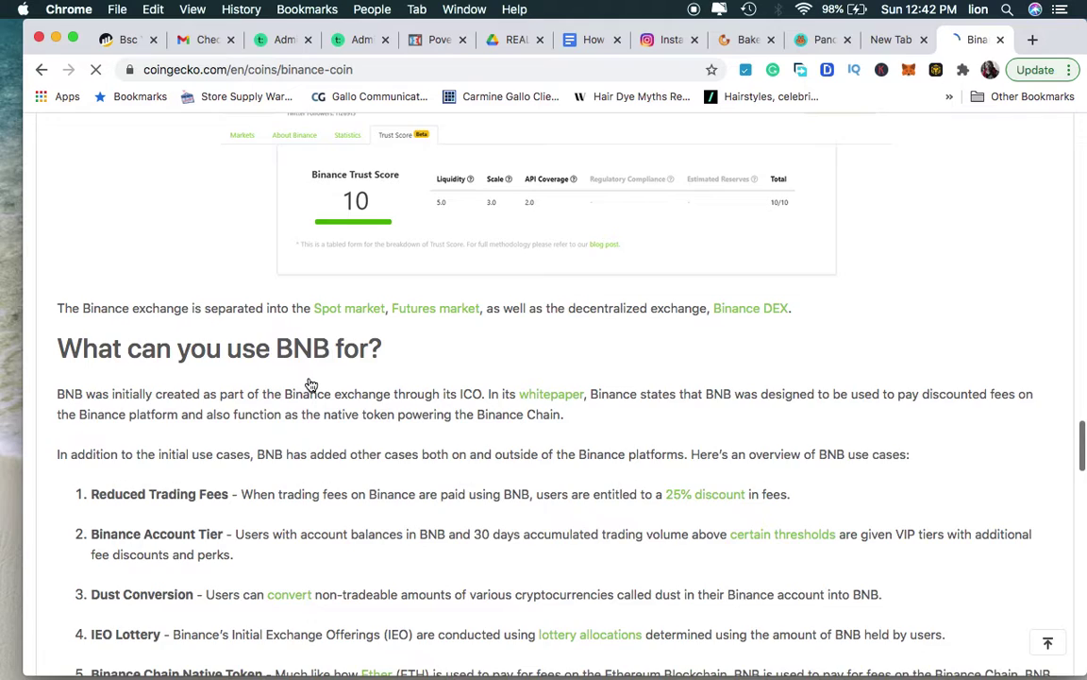
scroll(311, 384, up, 5)
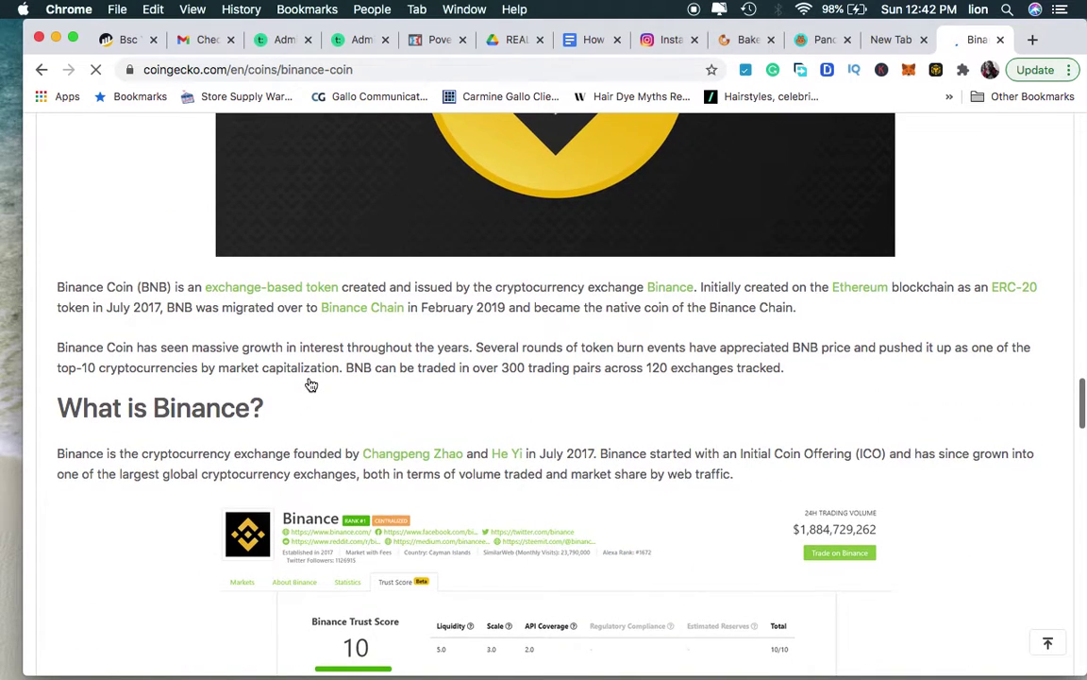
scroll(311, 384, up, 15)
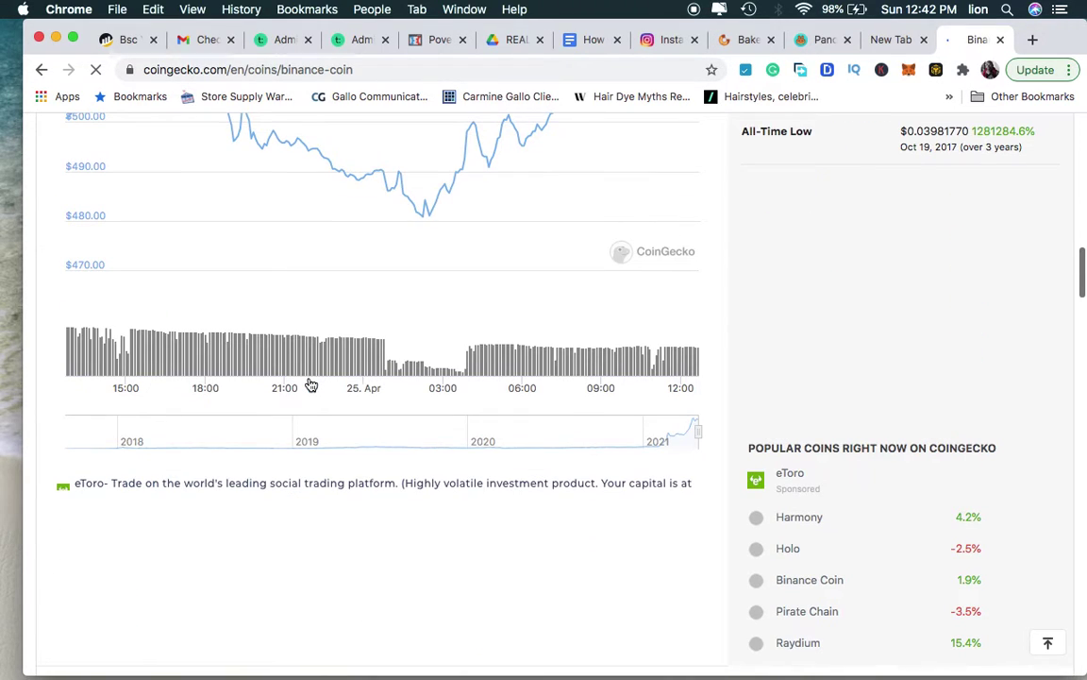
scroll(311, 385, up, 5)
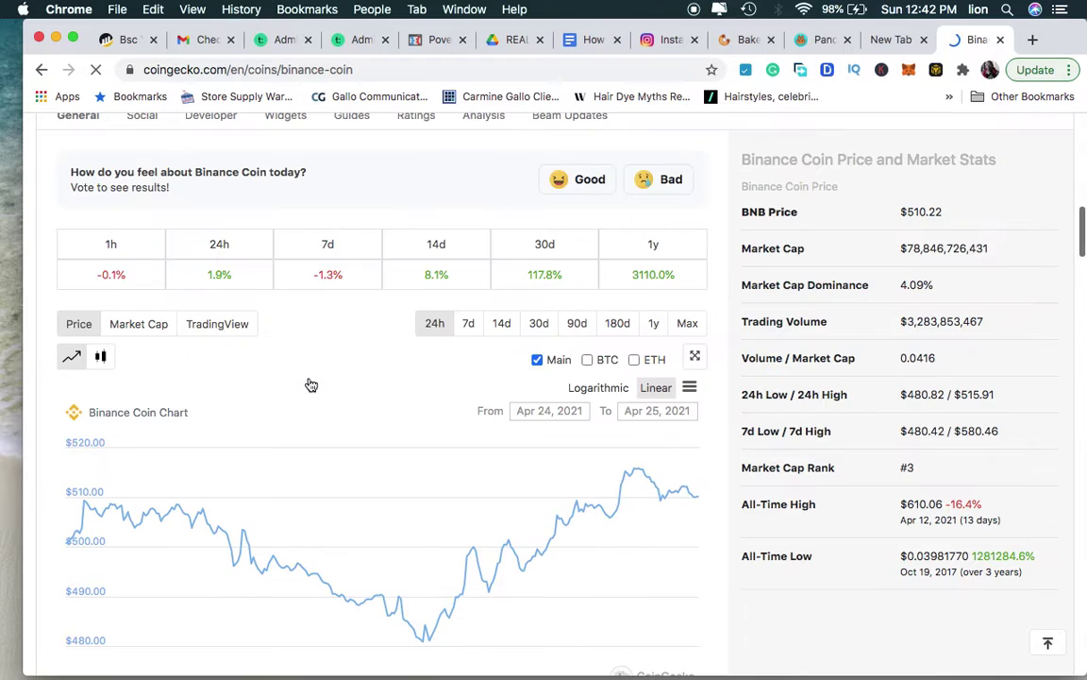
scroll(310, 384, up, 4)
scroll(311, 385, up, 4)
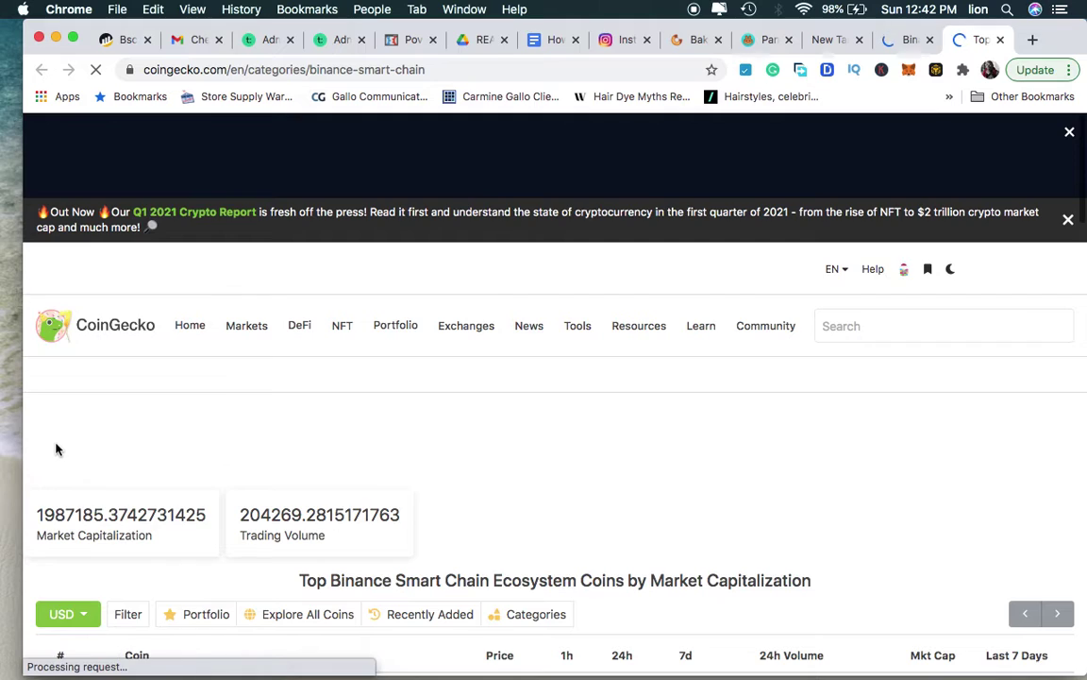
Open PancakeSwap from the Binance Smart Chain ecosystem coins and find the MetaMask custom RPC settings under "How to use Binance Smart Chain?"
scroll(56, 448, down, 3)
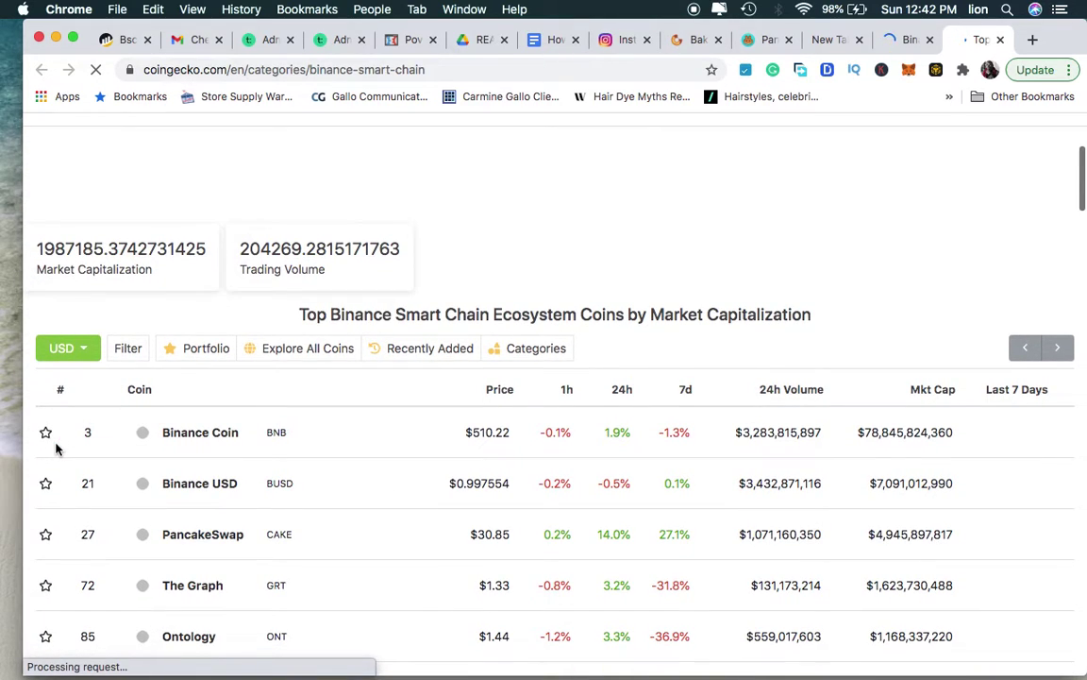
click(227, 540)
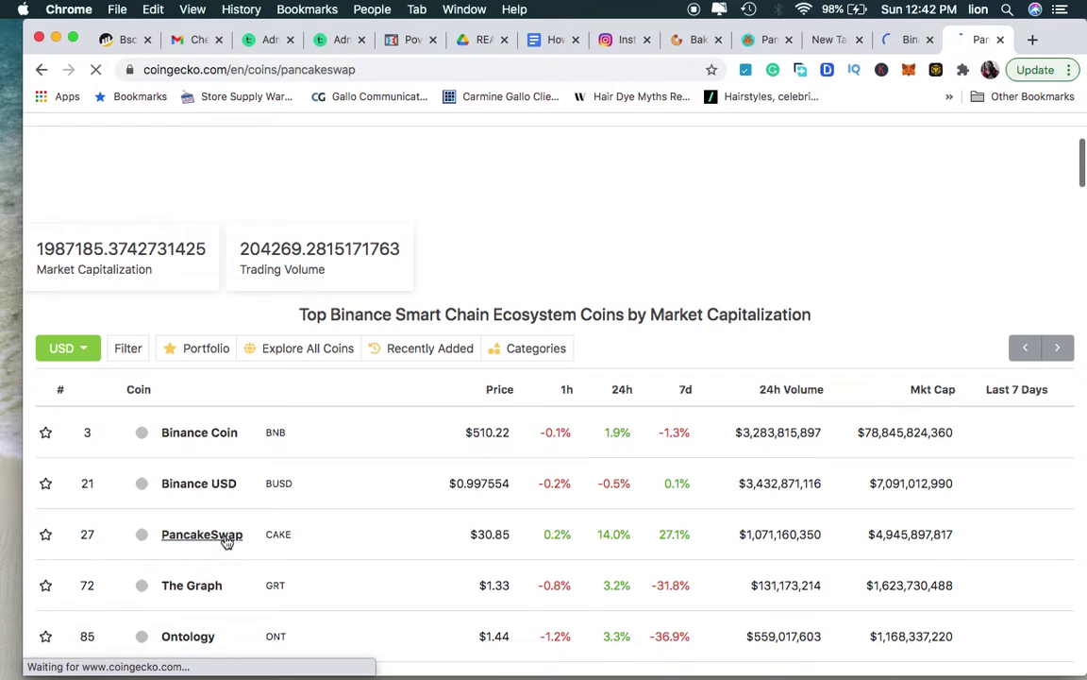
scroll(227, 540, down, 15)
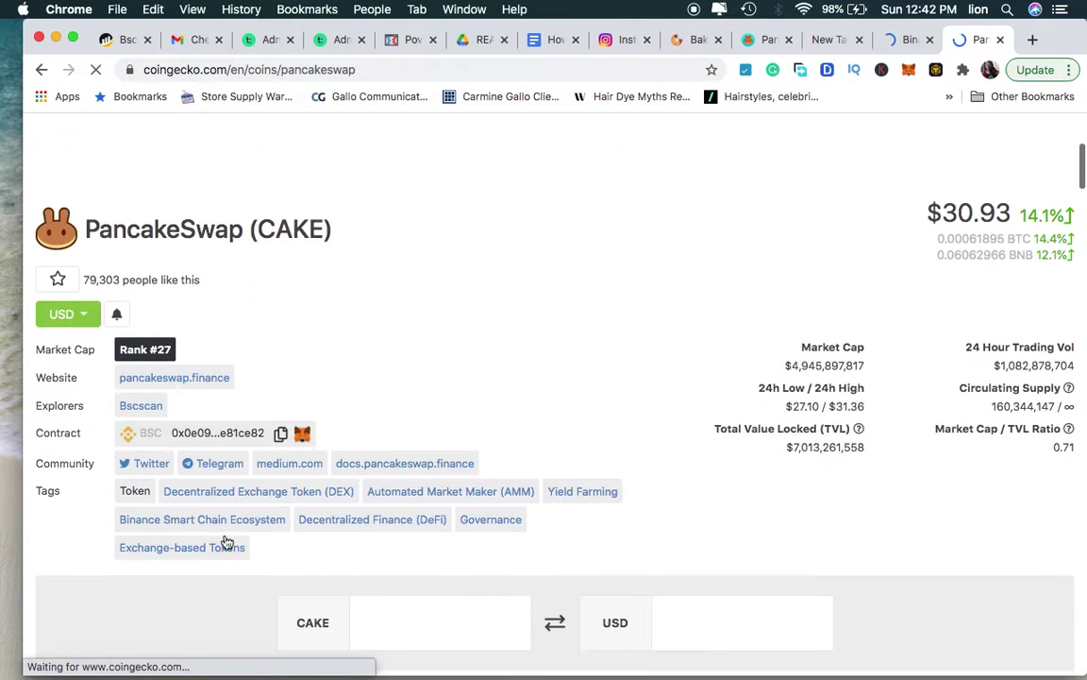
scroll(226, 542, down, 20)
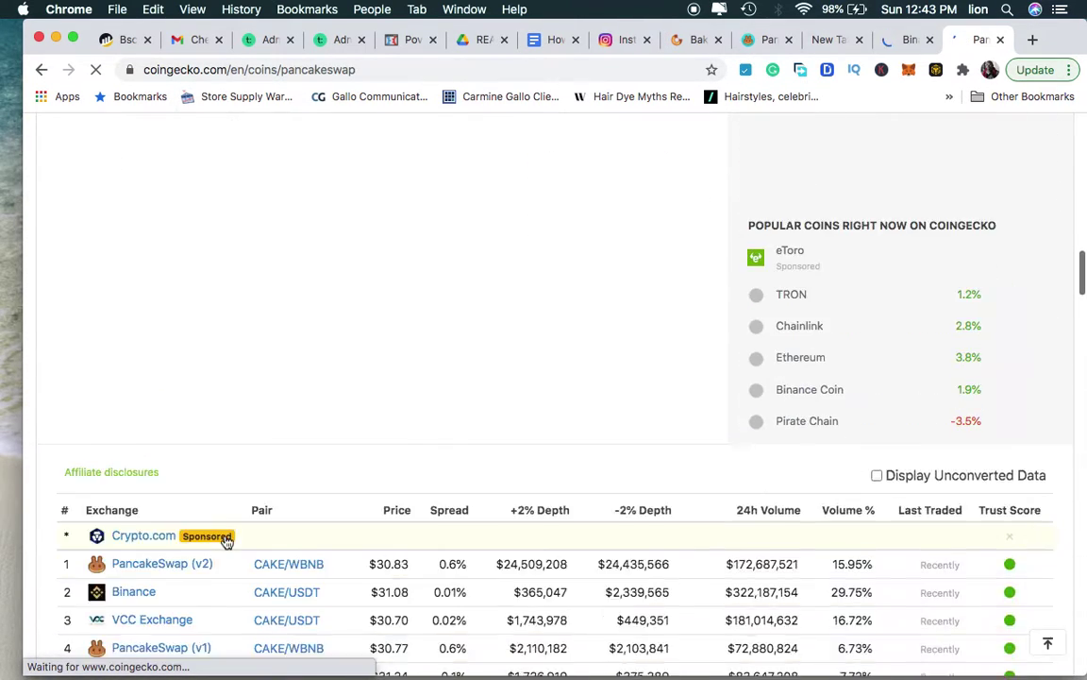
scroll(227, 542, down, 8)
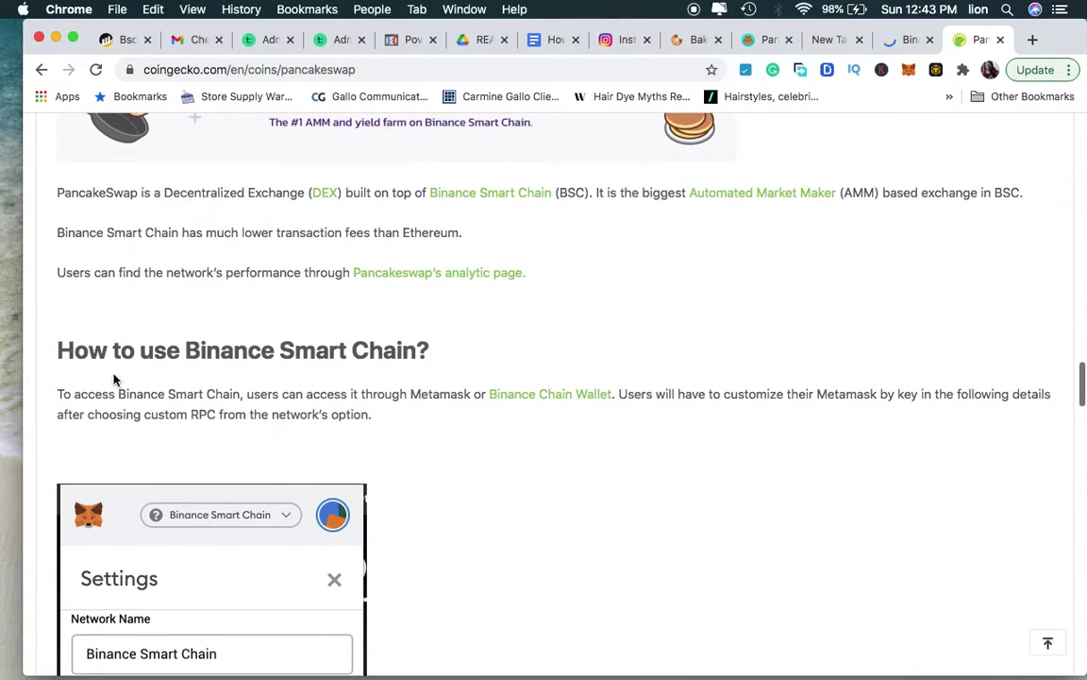
scroll(411, 454, down, 5)
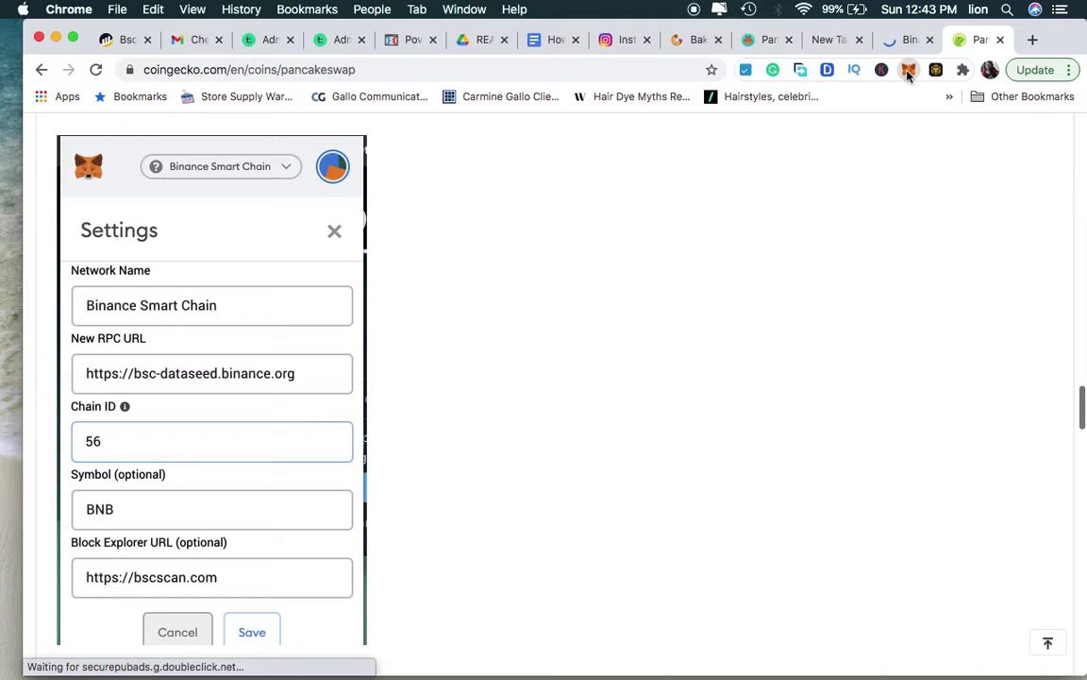
Compare the network settings in the guide with MetaMask's network list, and close the wallet
click(908, 76)
scroll(505, 277, down, 3)
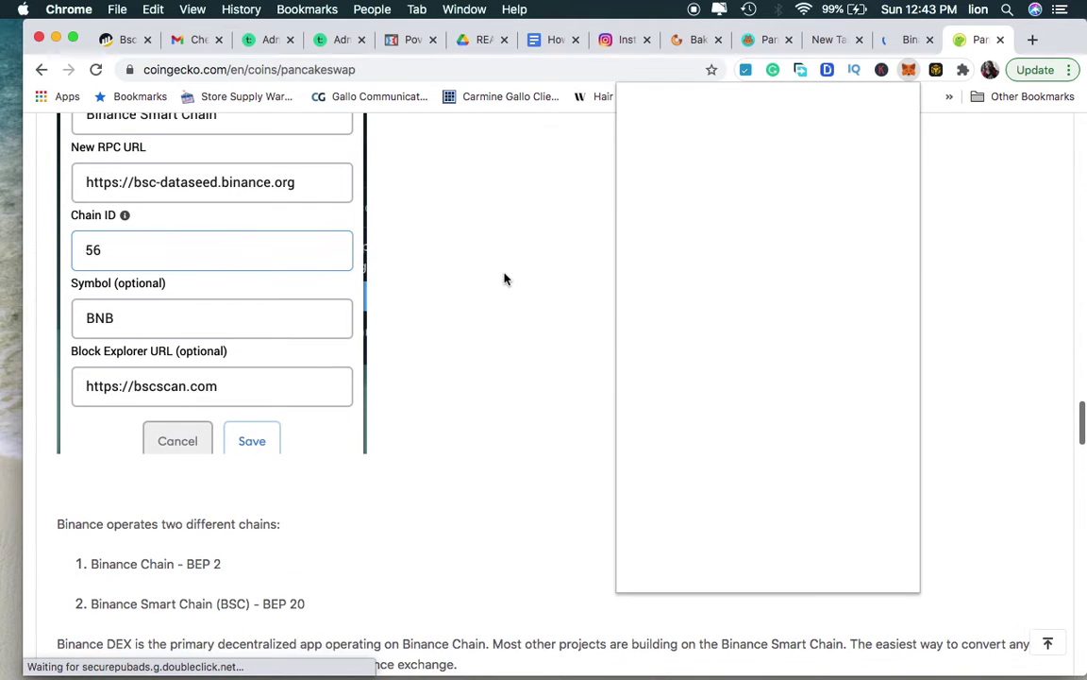
scroll(505, 278, up, 2)
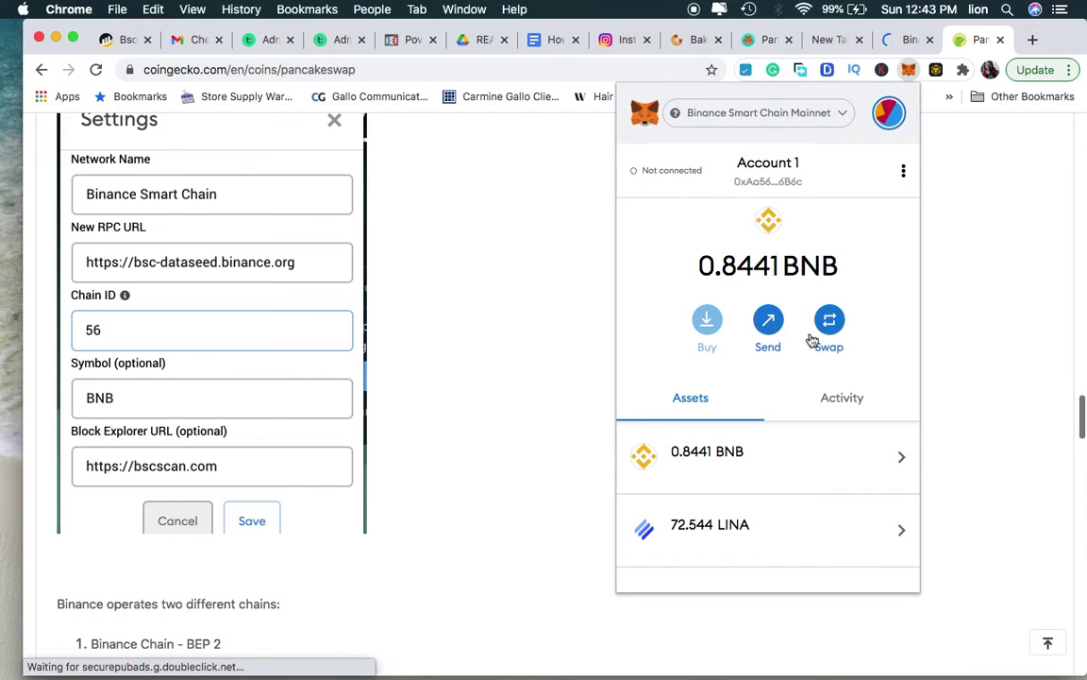
click(836, 114)
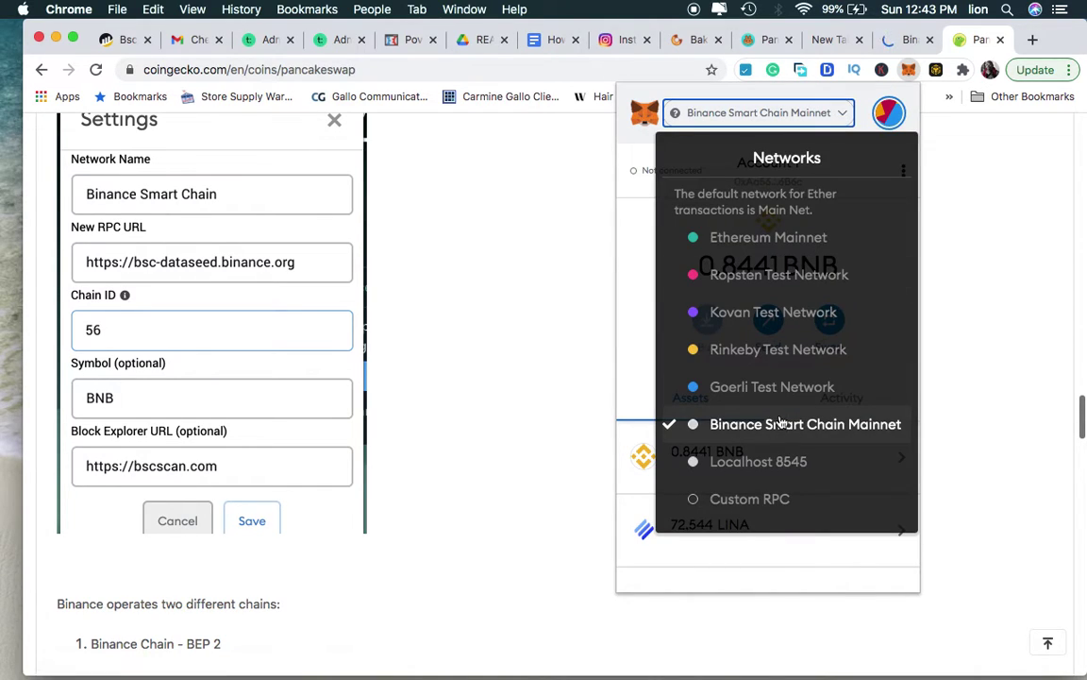
click(484, 228)
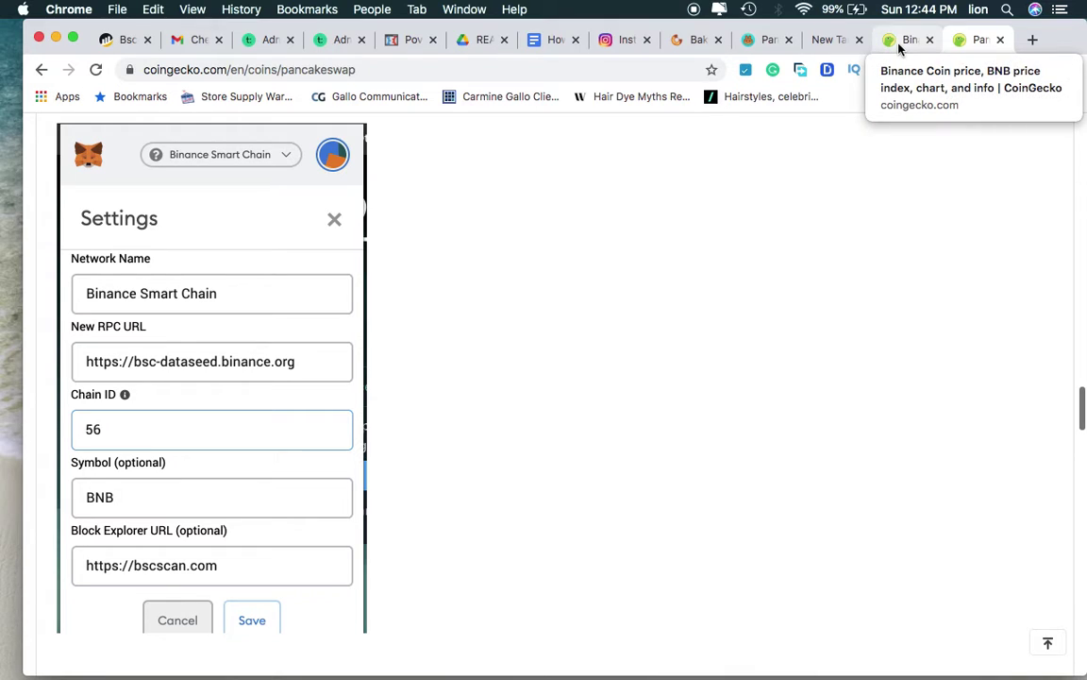
View the Syrup Pools page on PancakeSwap and return to the CoinGecko guide with the MetaMask settings
click(752, 42)
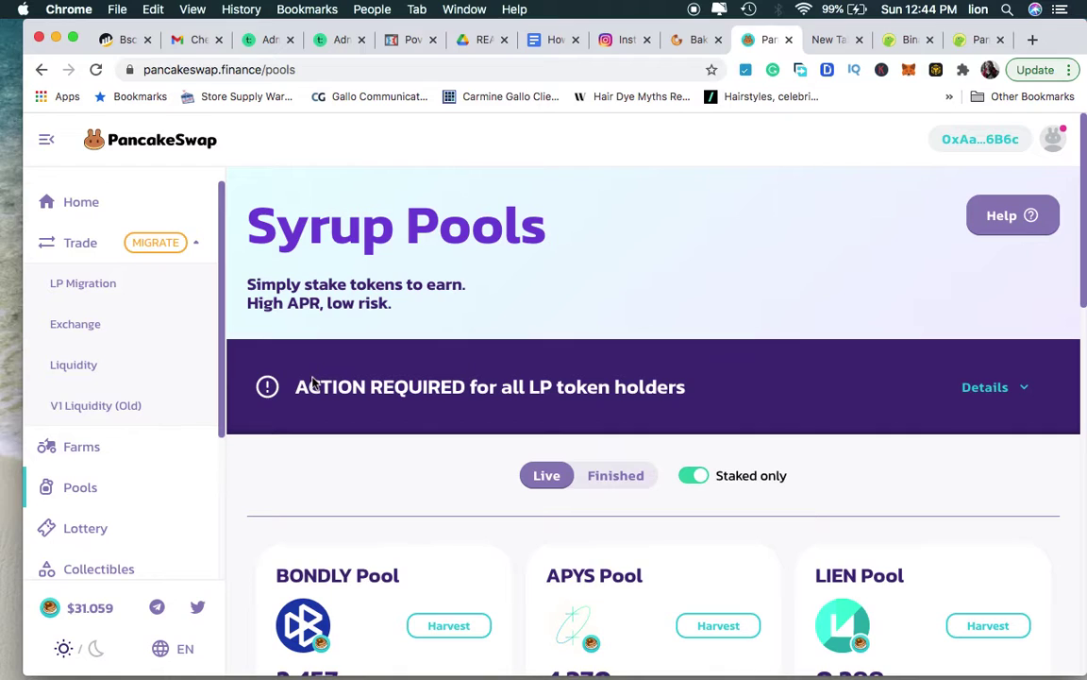
click(968, 42)
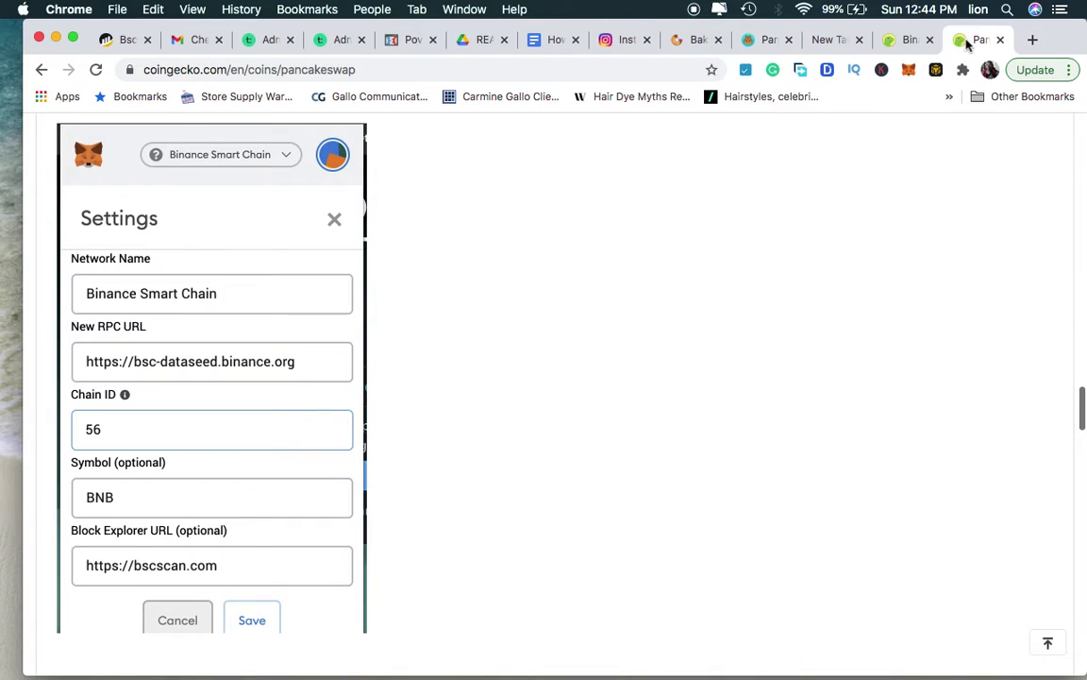
Check the Binance Coin page and return from the PancakeSwap page to the Binance Smart Chain ecosystem coins list
click(899, 39)
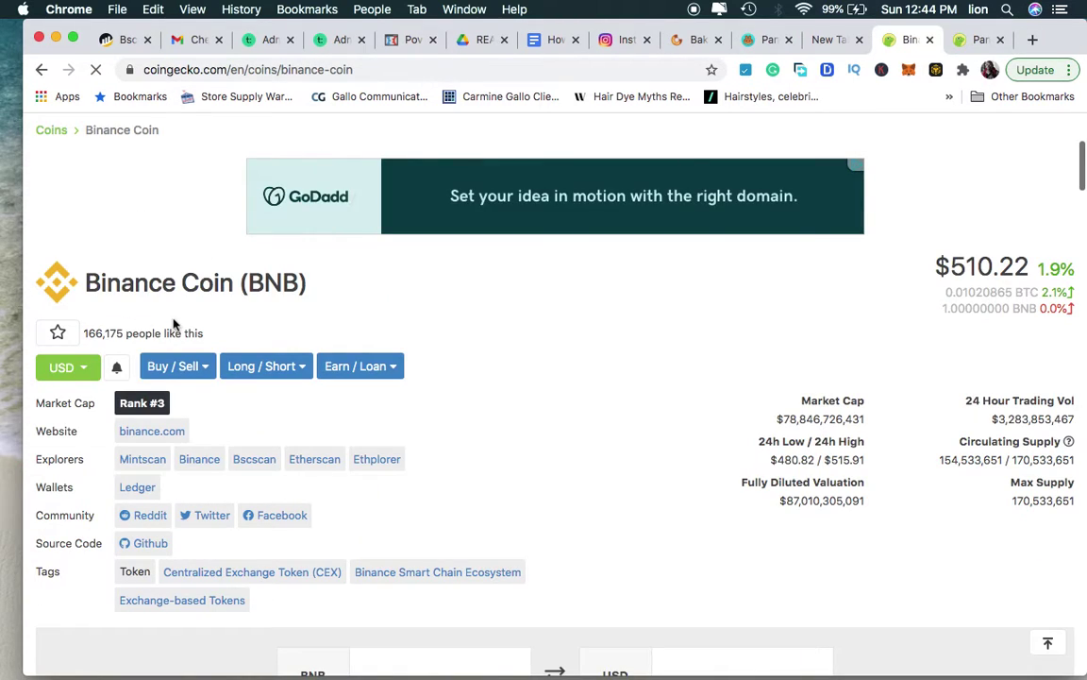
click(973, 39)
scroll(505, 439, up, 20)
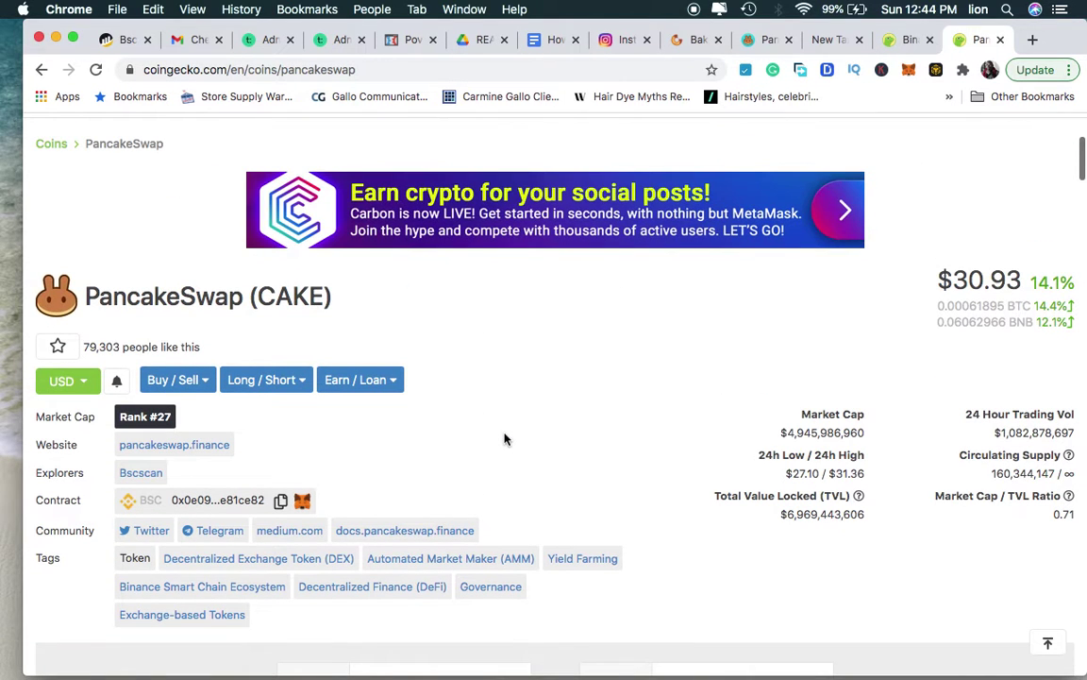
click(42, 71)
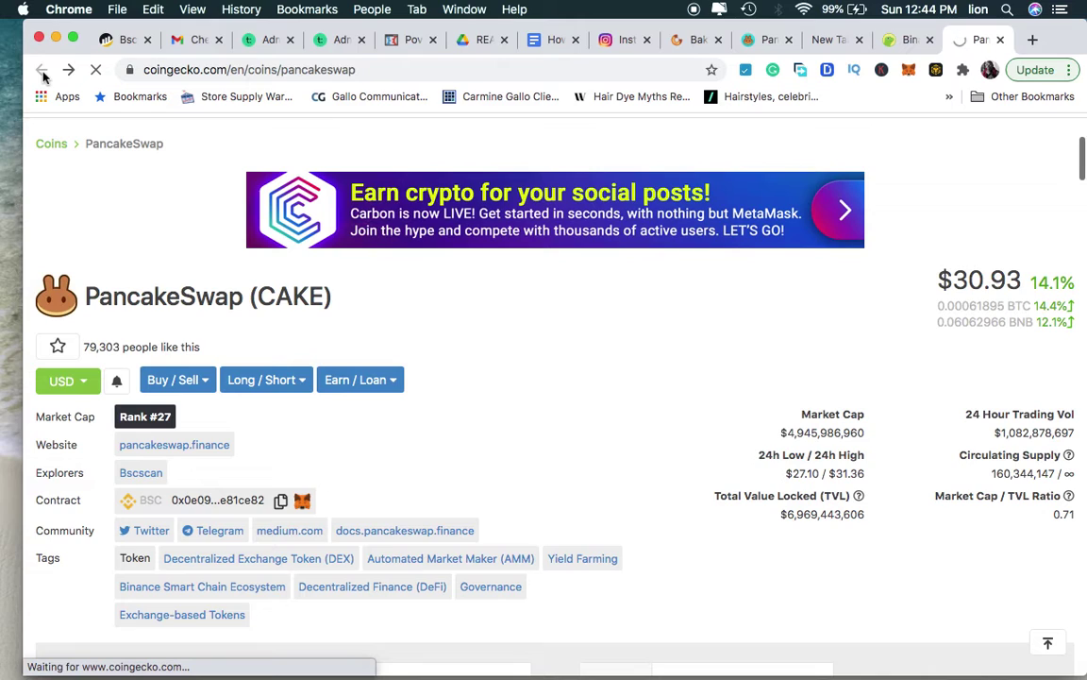
click(41, 71)
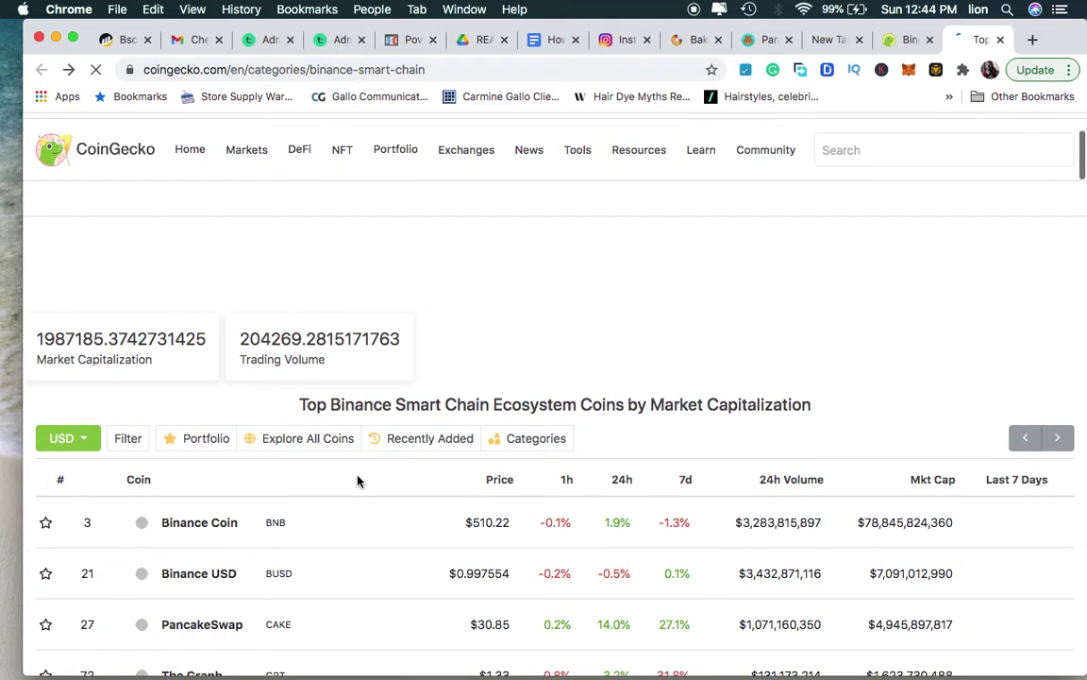
Look through the Binance Smart Chain ecosystem coins ranked by market capitalization
scroll(358, 481, down, 2)
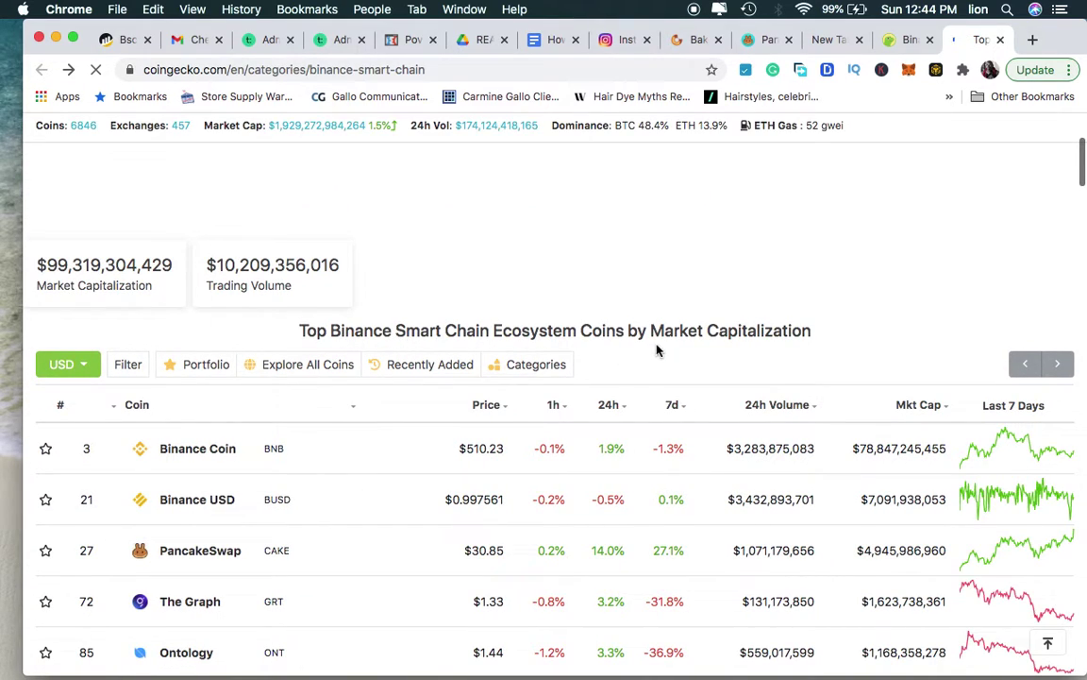
scroll(491, 440, down, 5)
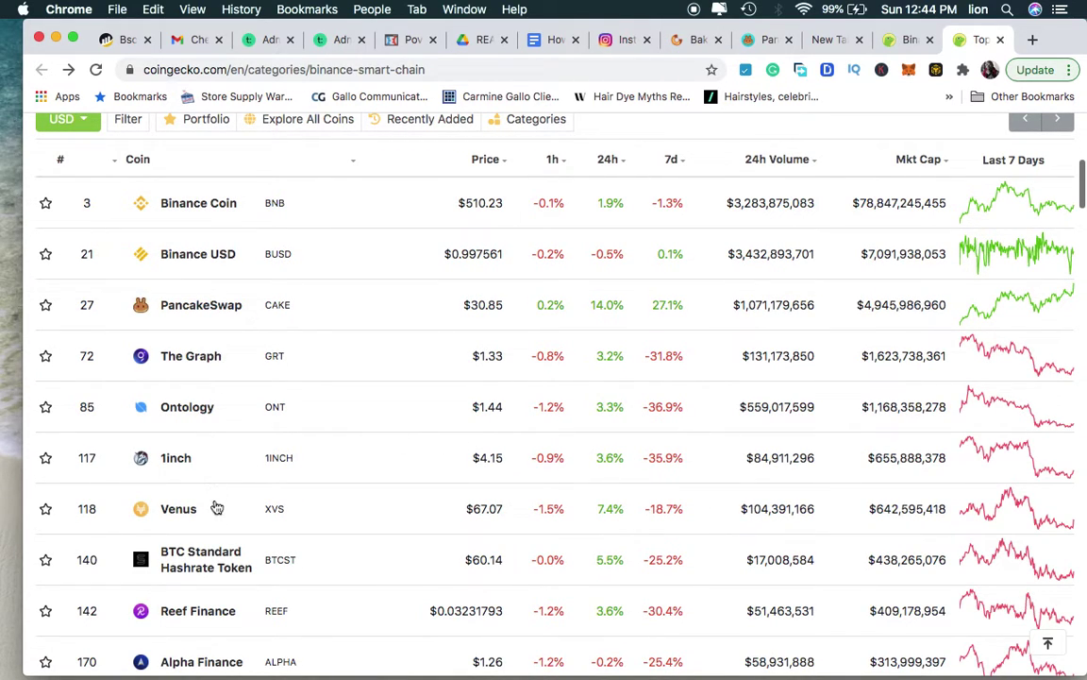
scroll(216, 526, down, 2)
scroll(216, 526, down, 3)
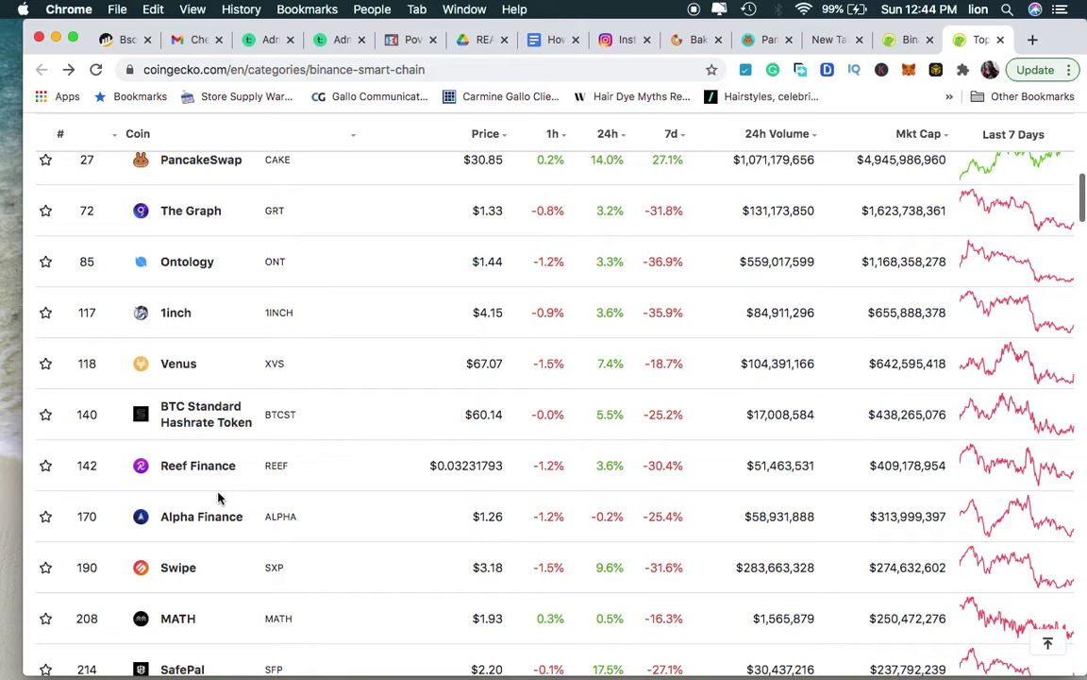
scroll(218, 498, down, 3)
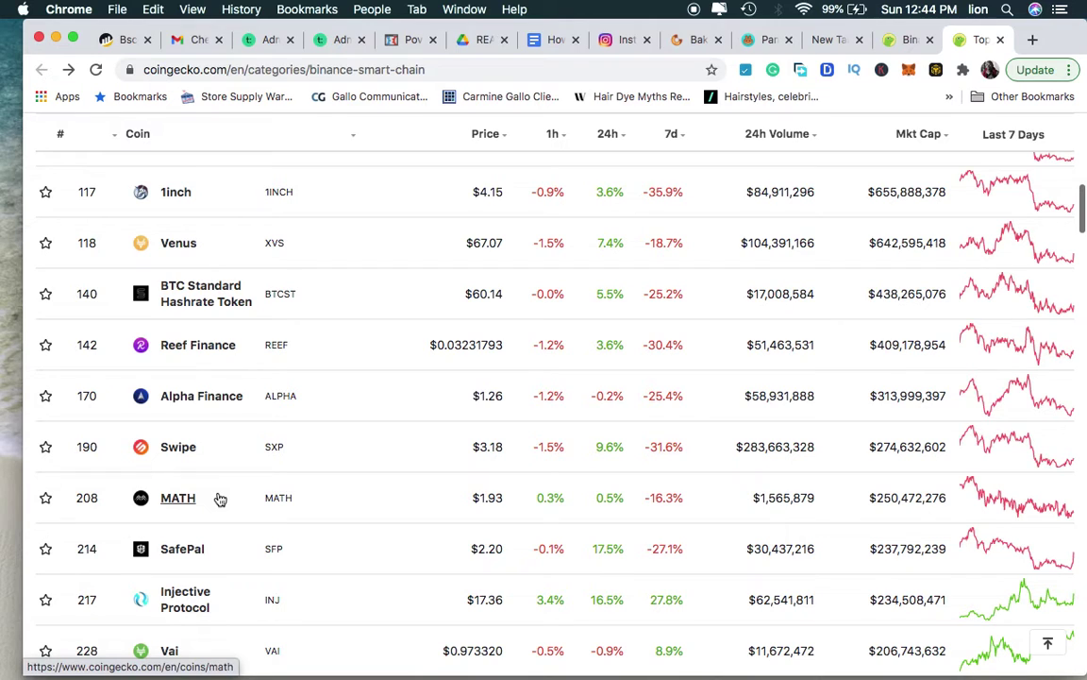
scroll(218, 498, down, 4)
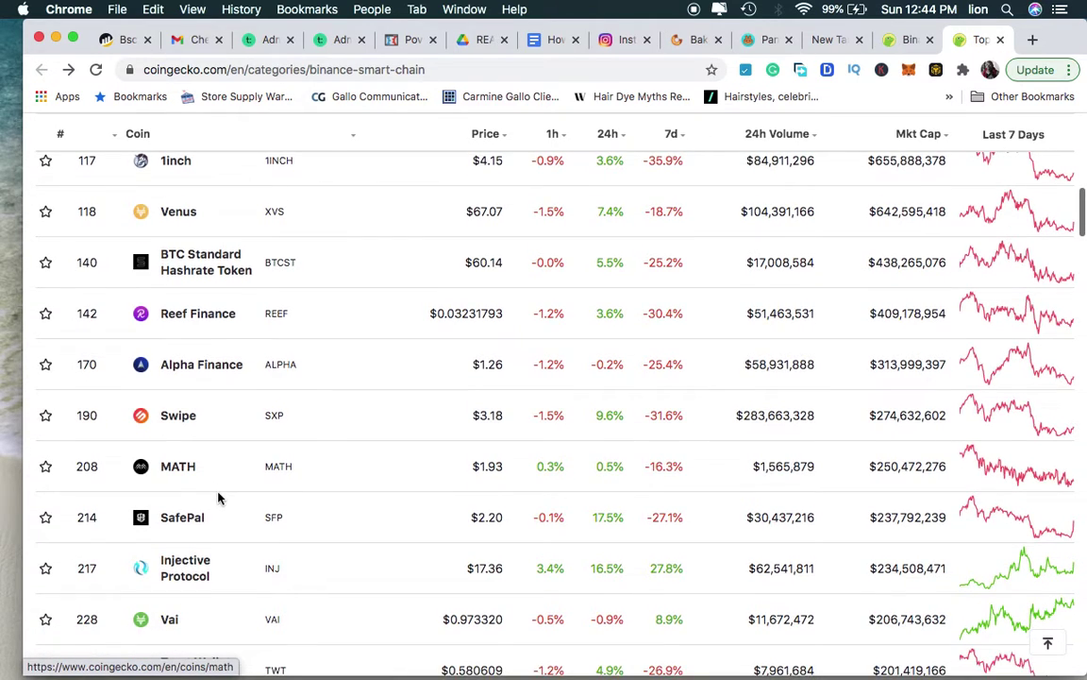
scroll(218, 497, down, 1)
scroll(218, 497, down, 2)
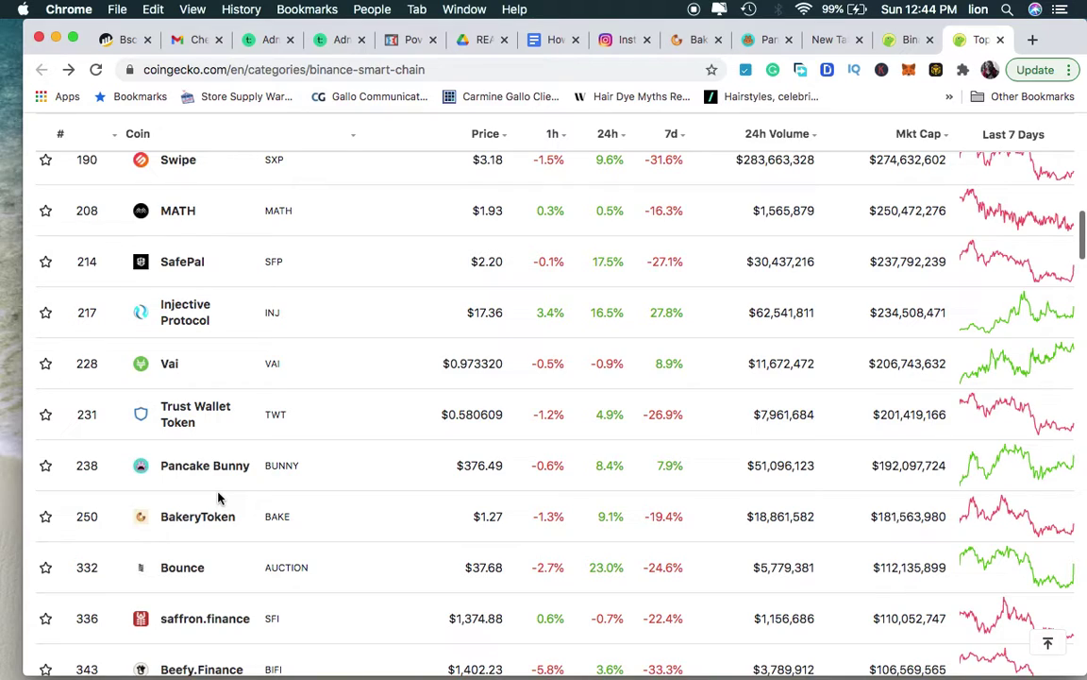
scroll(218, 497, down, 3)
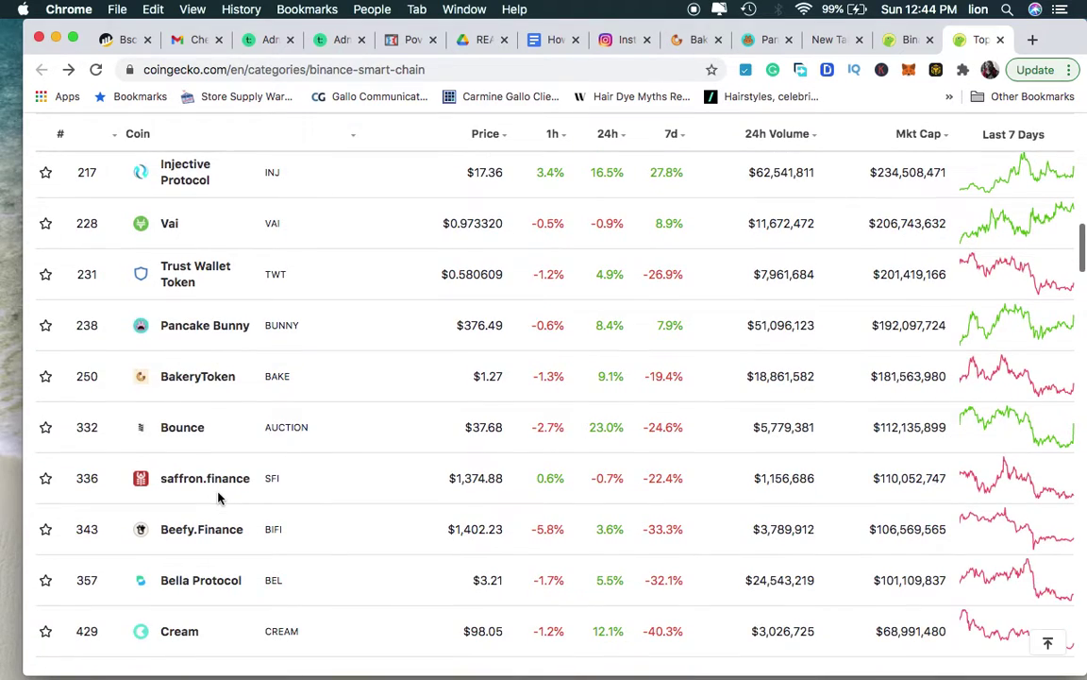
scroll(218, 497, down, 5)
scroll(218, 497, down, 1)
scroll(218, 498, up, 12)
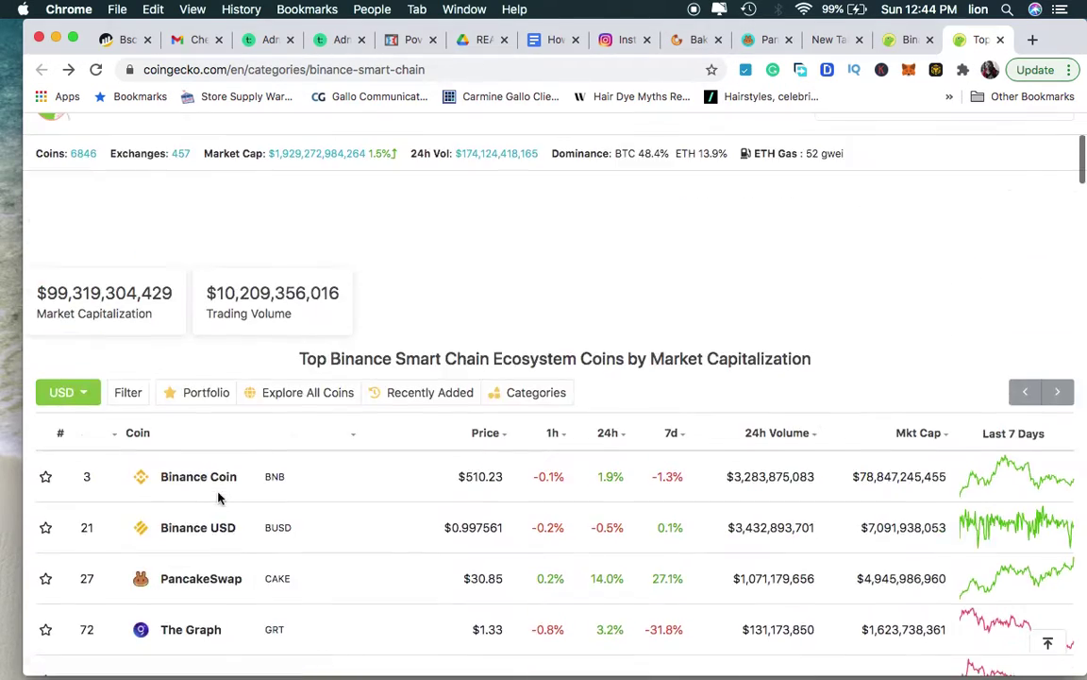
scroll(218, 498, down, 1)
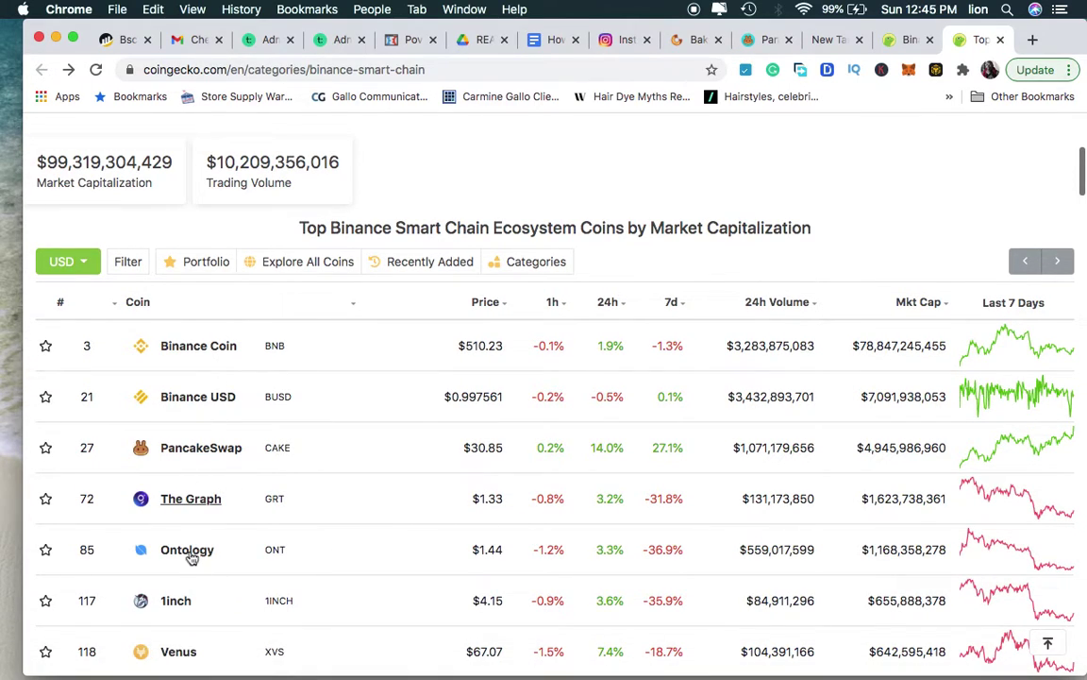
Compare the MetaMask assets on Binance Smart Chain Mainnet with those on Ethereum Mainnet, and switch back to Binance Smart Chain Mainnet
click(907, 72)
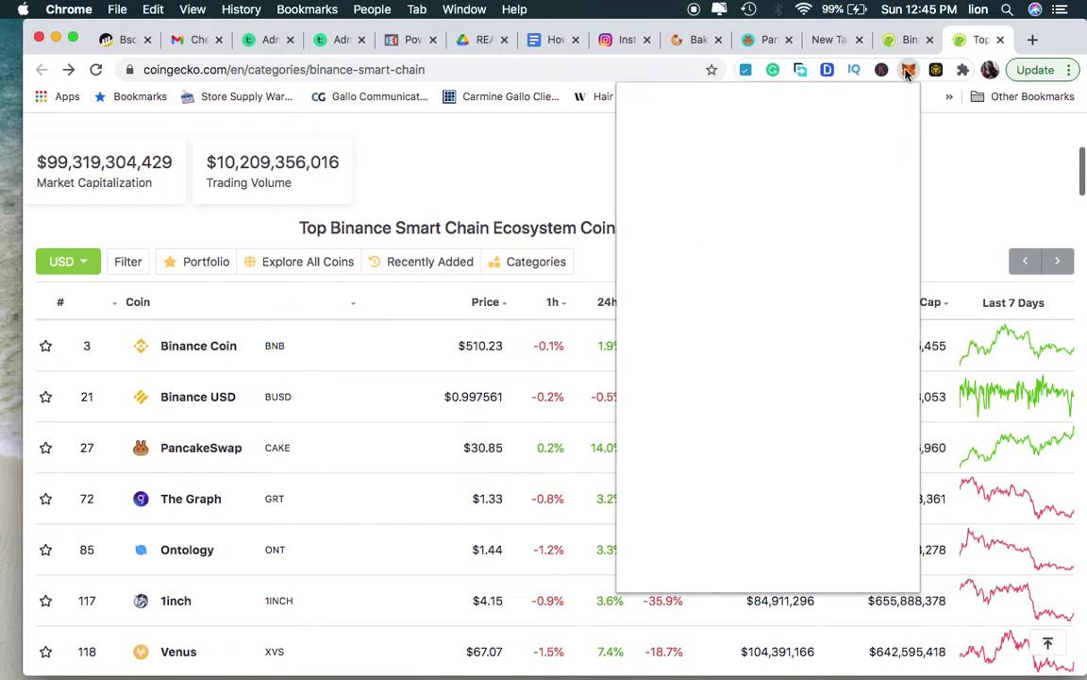
scroll(759, 537, down, 4)
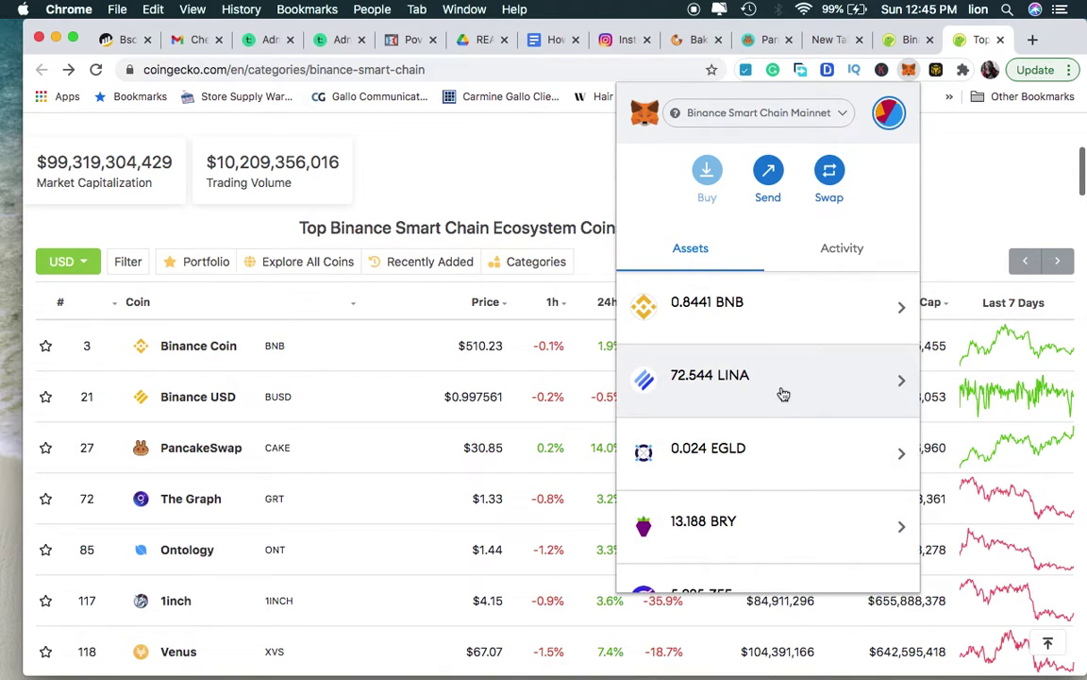
click(845, 110)
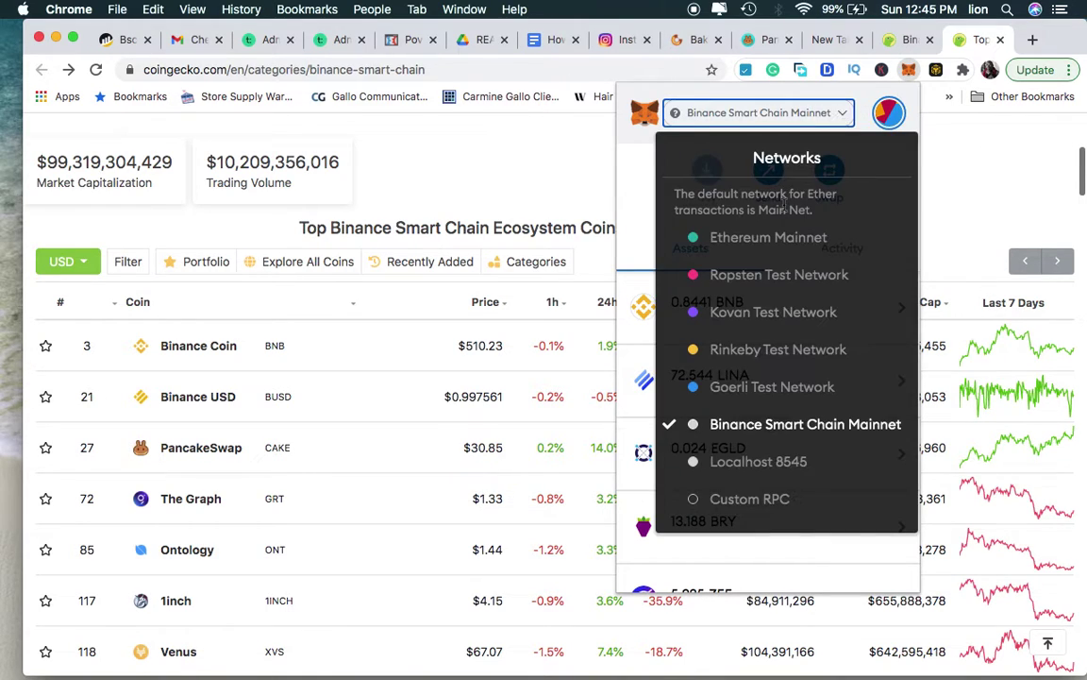
click(785, 241)
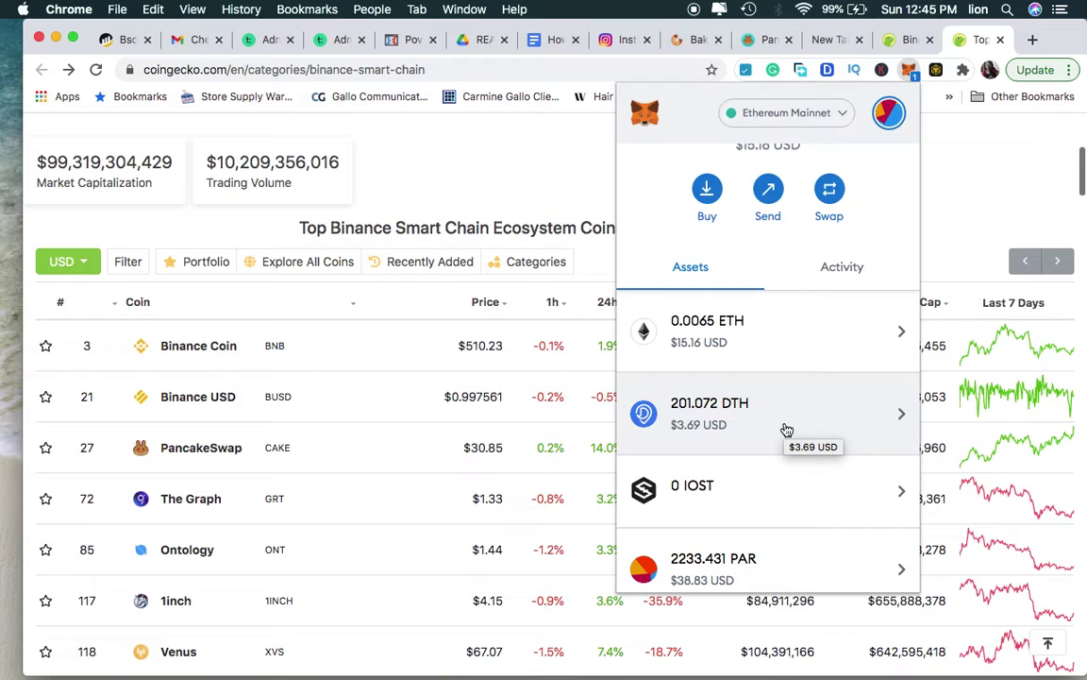
scroll(787, 430, down, 3)
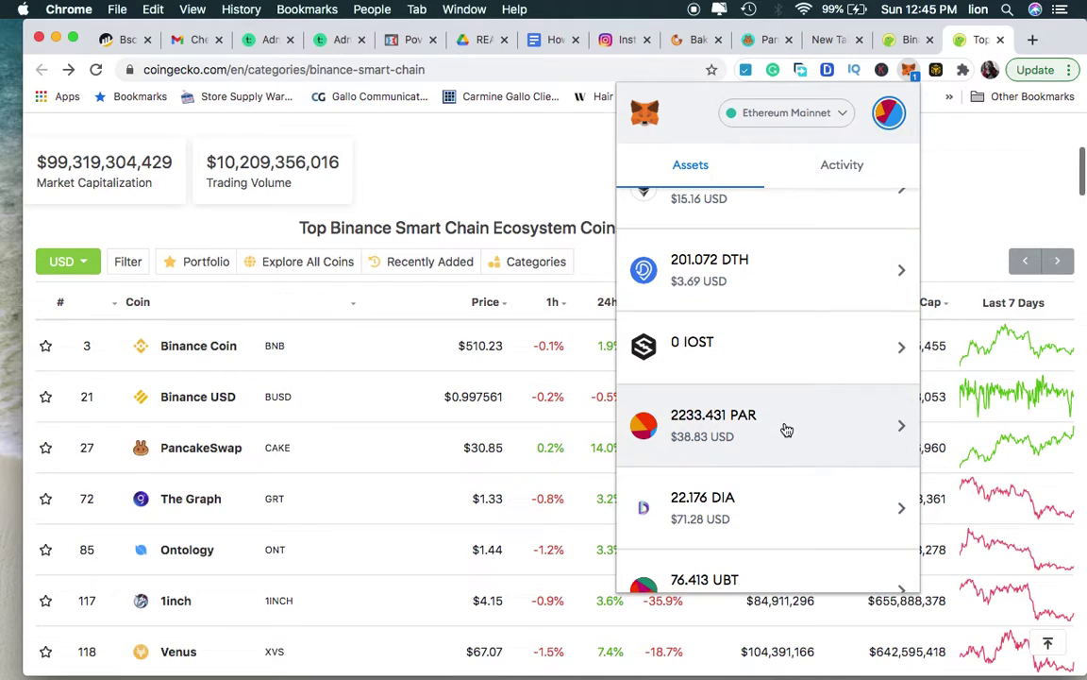
click(827, 113)
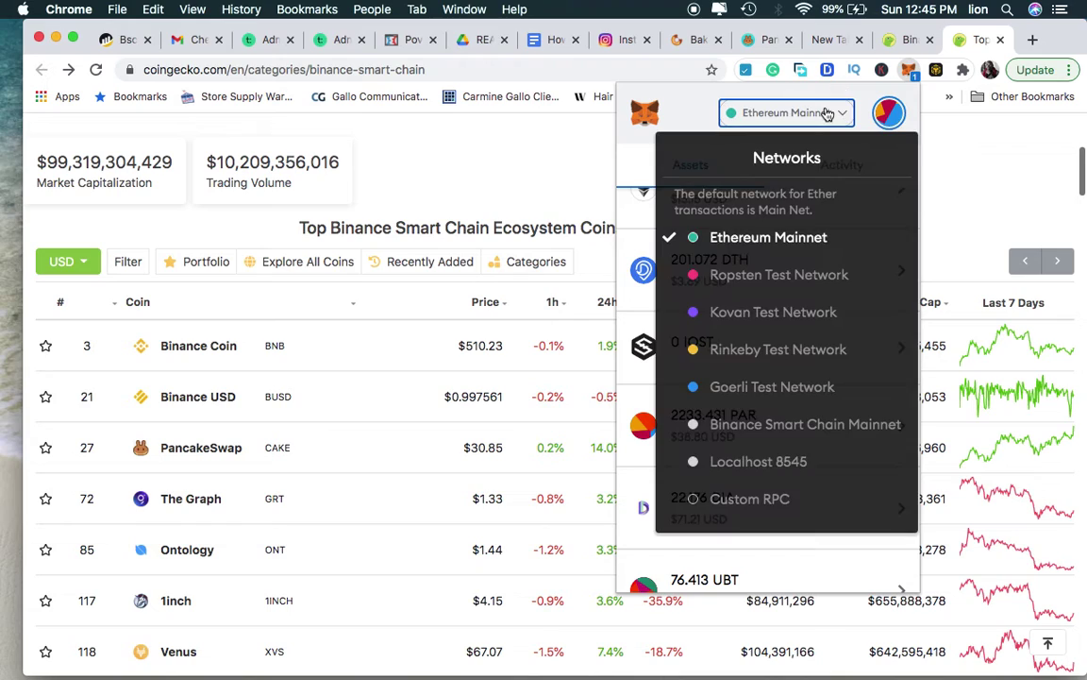
click(795, 429)
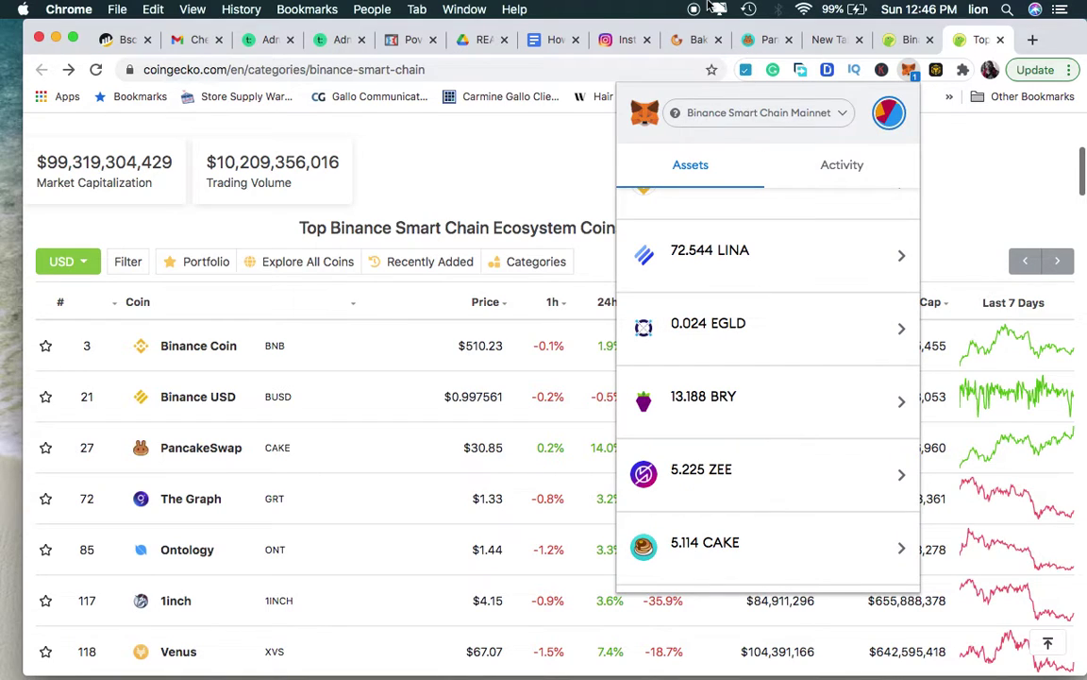
Search BscScan's yield farms for "bake", open the BAKE token and copy its contract address
click(106, 40)
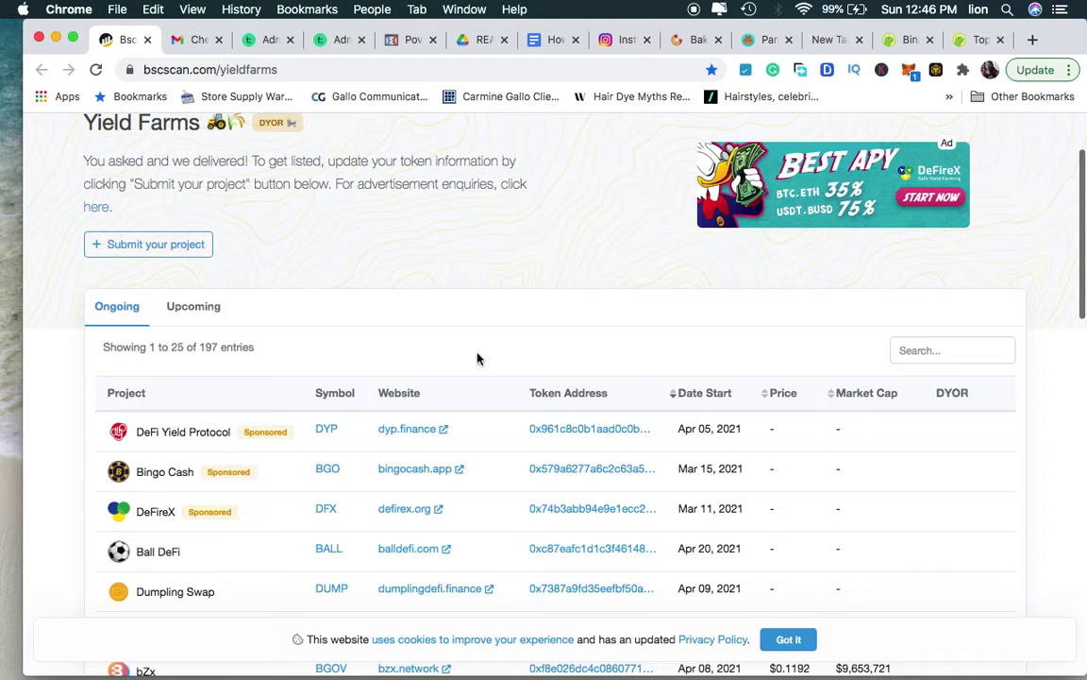
scroll(480, 331, up, 3)
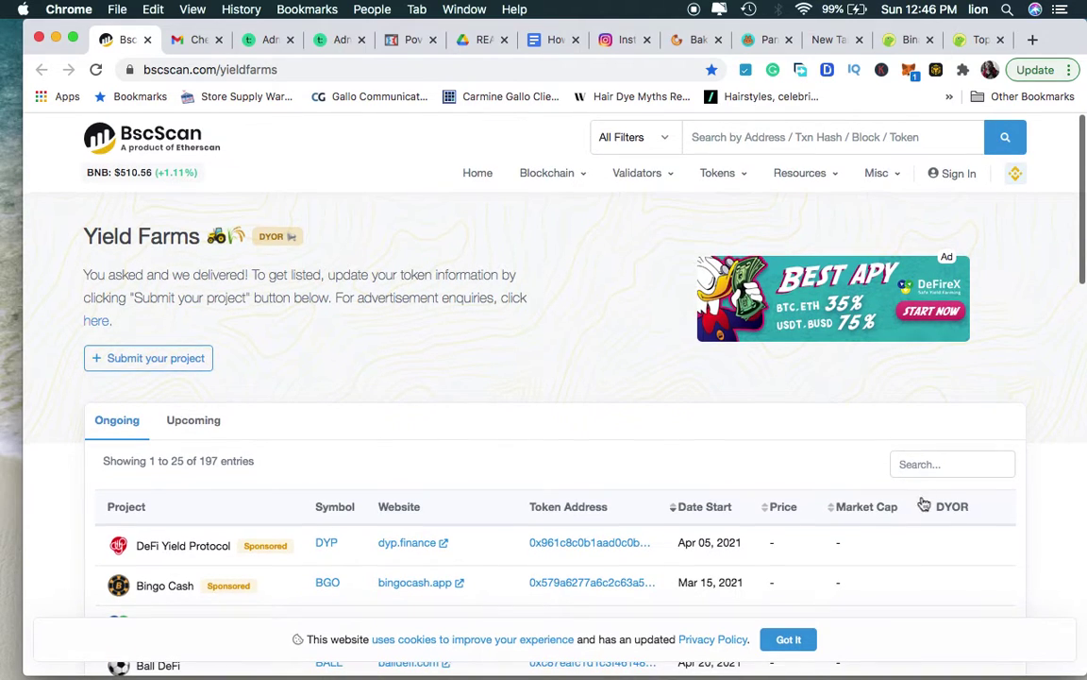
click(929, 464)
text(bake)
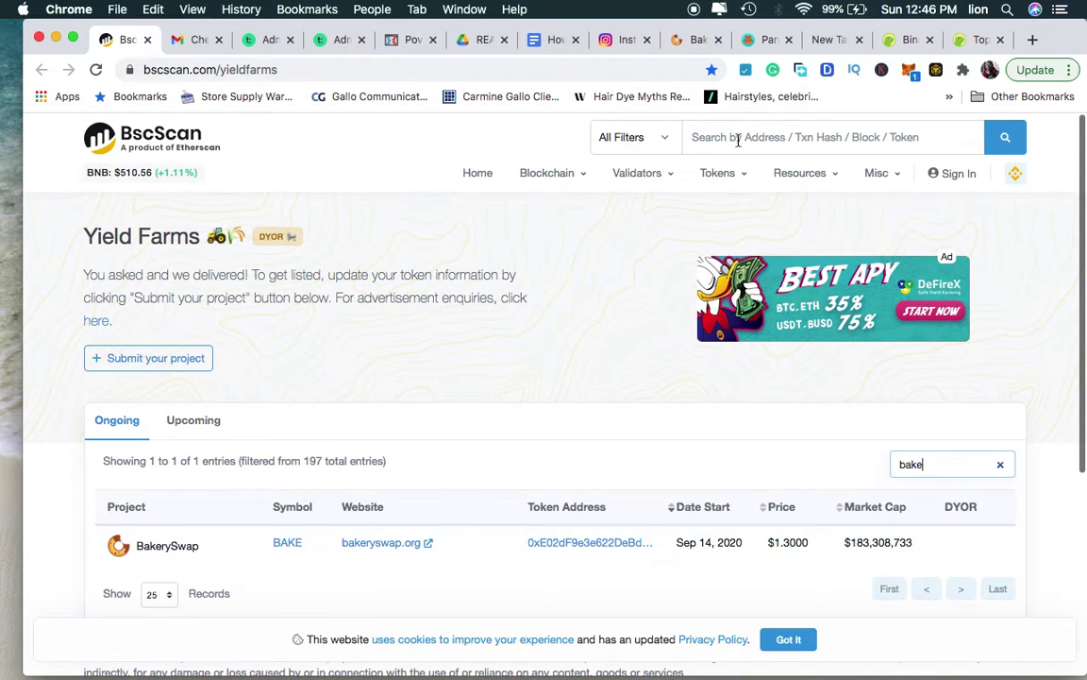
click(287, 545)
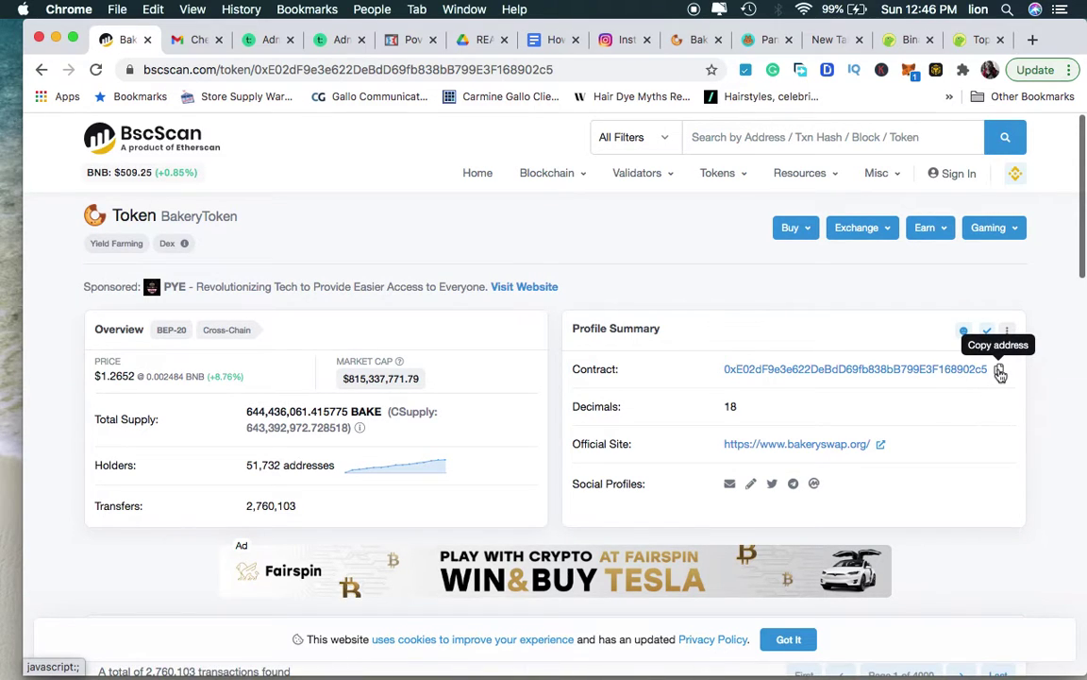
click(999, 371)
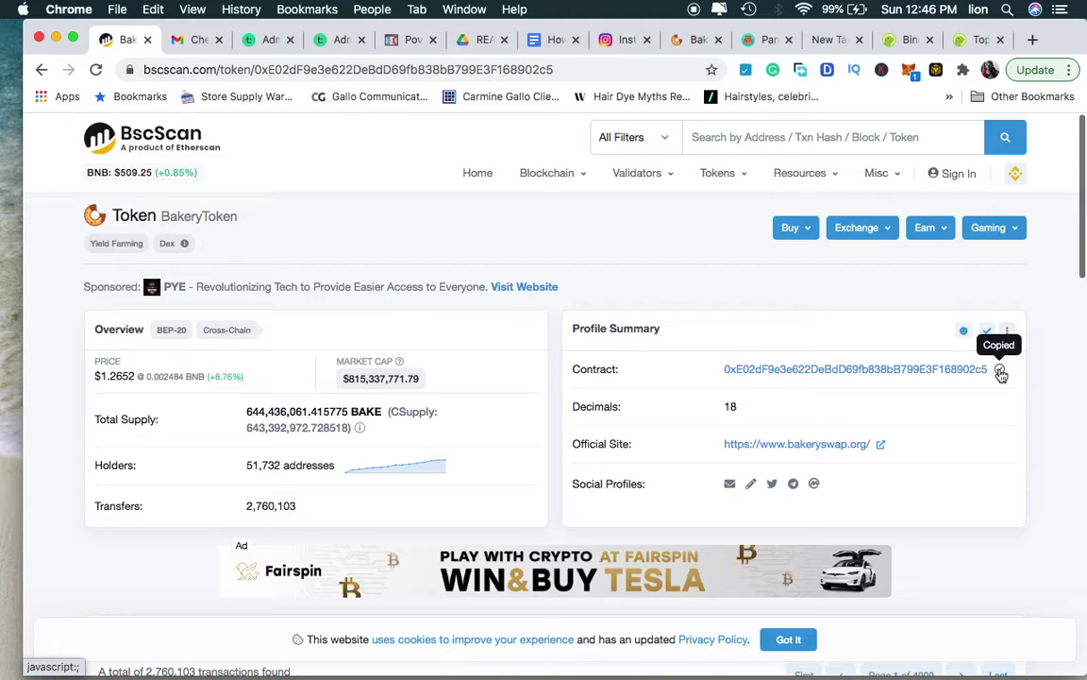
Approve PancakeSwap's network switch in MetaMask and add BAKE as a custom token using the copied contract address
click(908, 71)
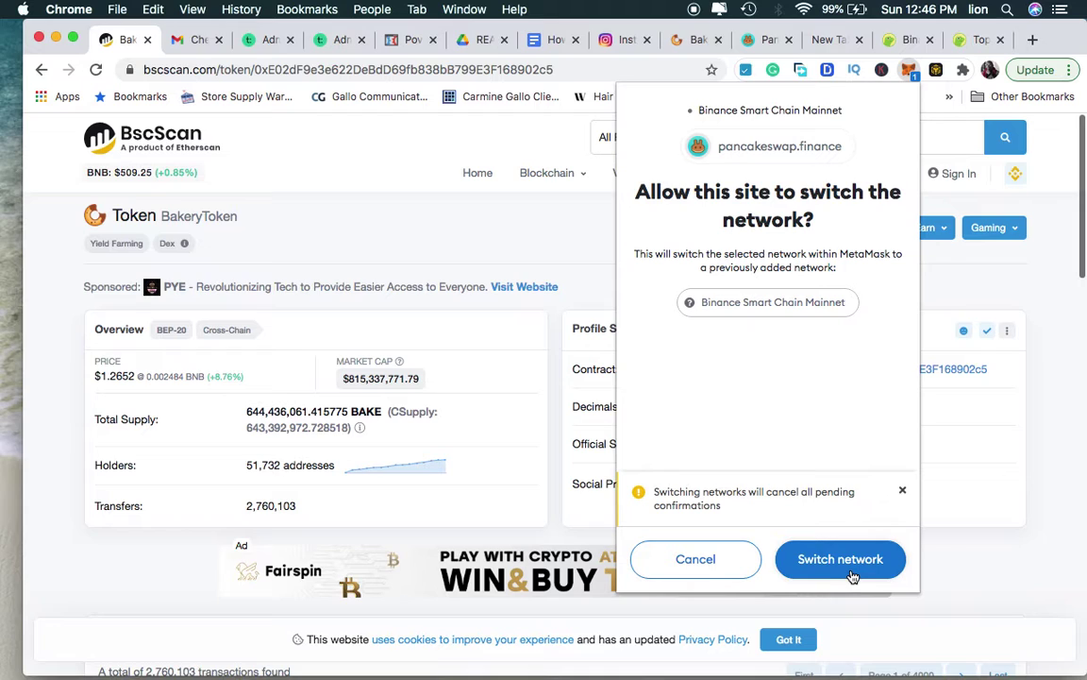
click(840, 561)
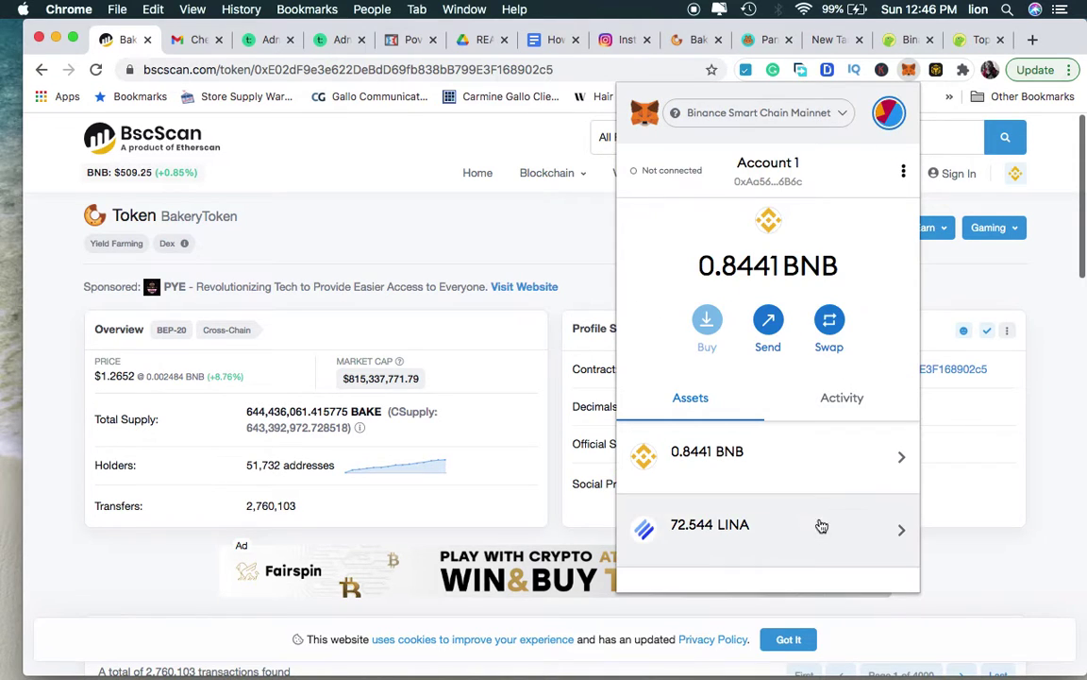
scroll(798, 472, down, 5)
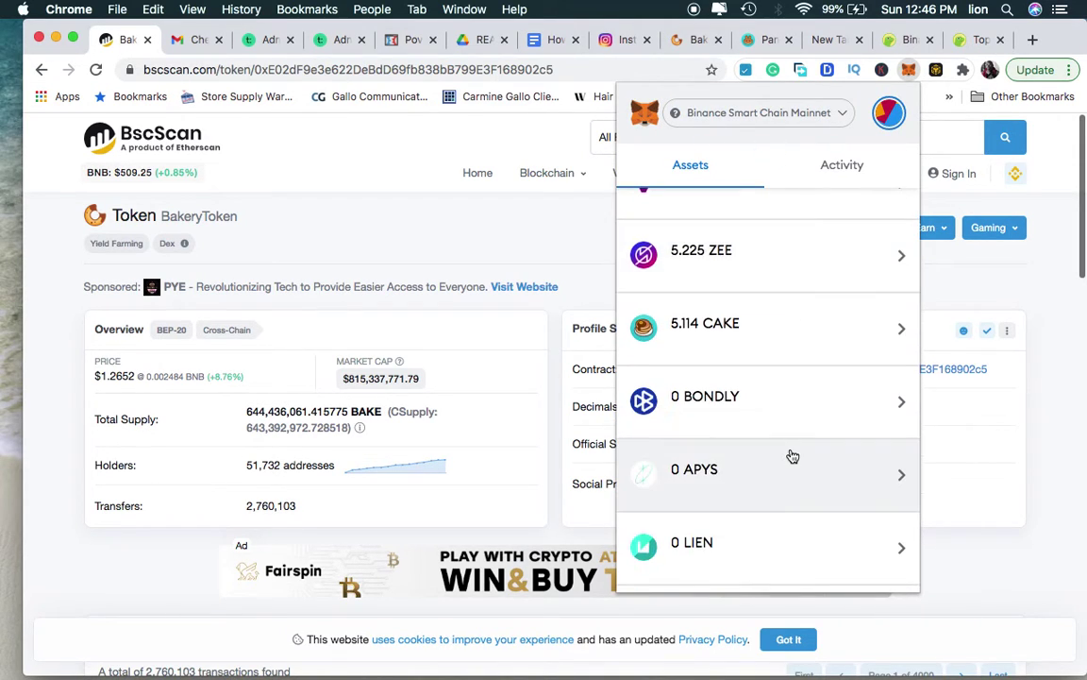
scroll(791, 455, down, 6)
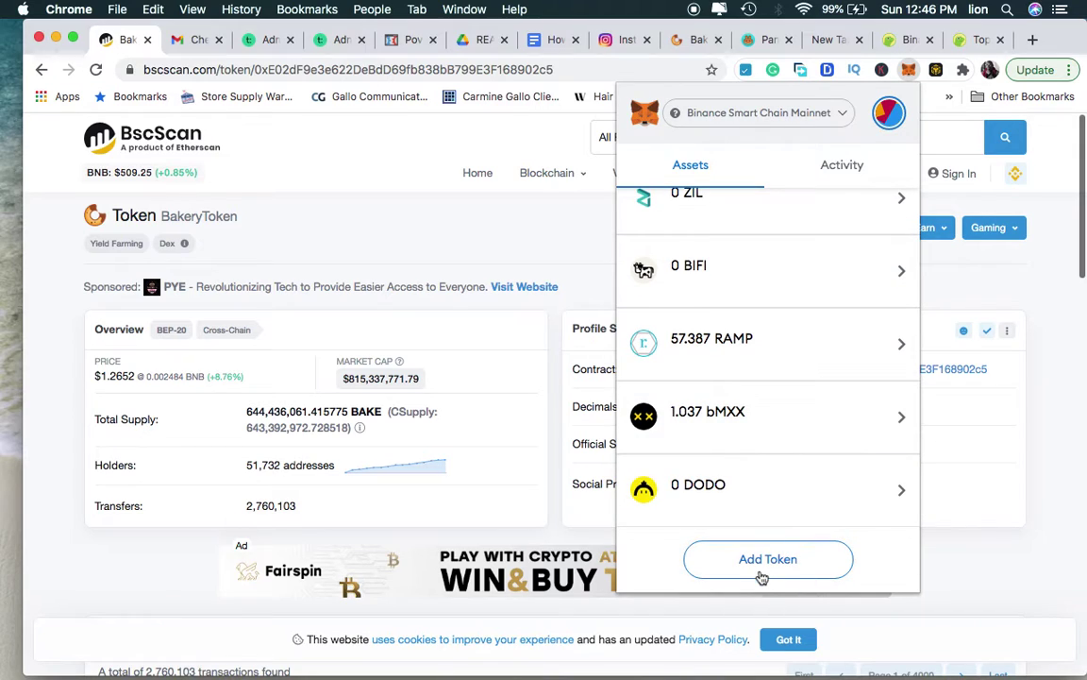
click(763, 559)
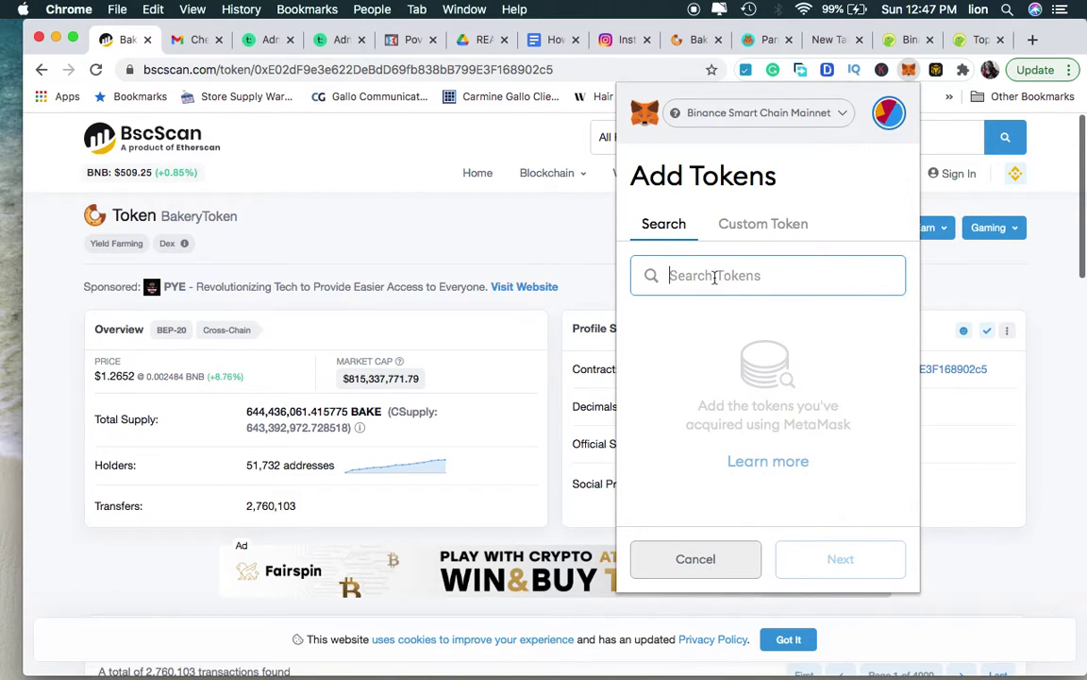
click(741, 231)
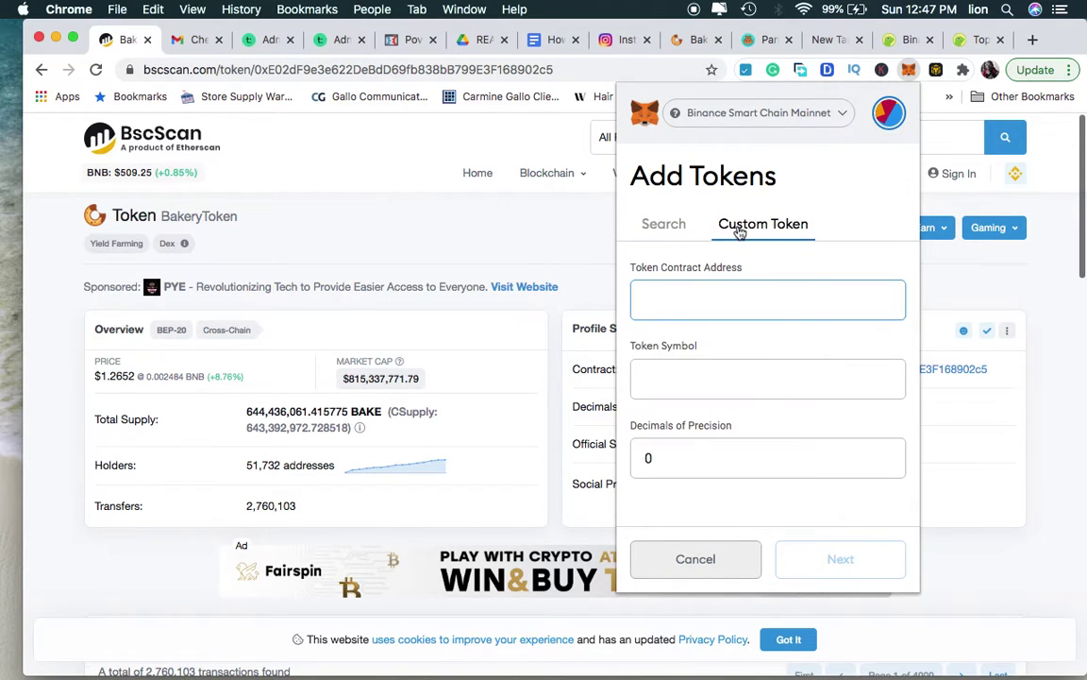
key(super+v)
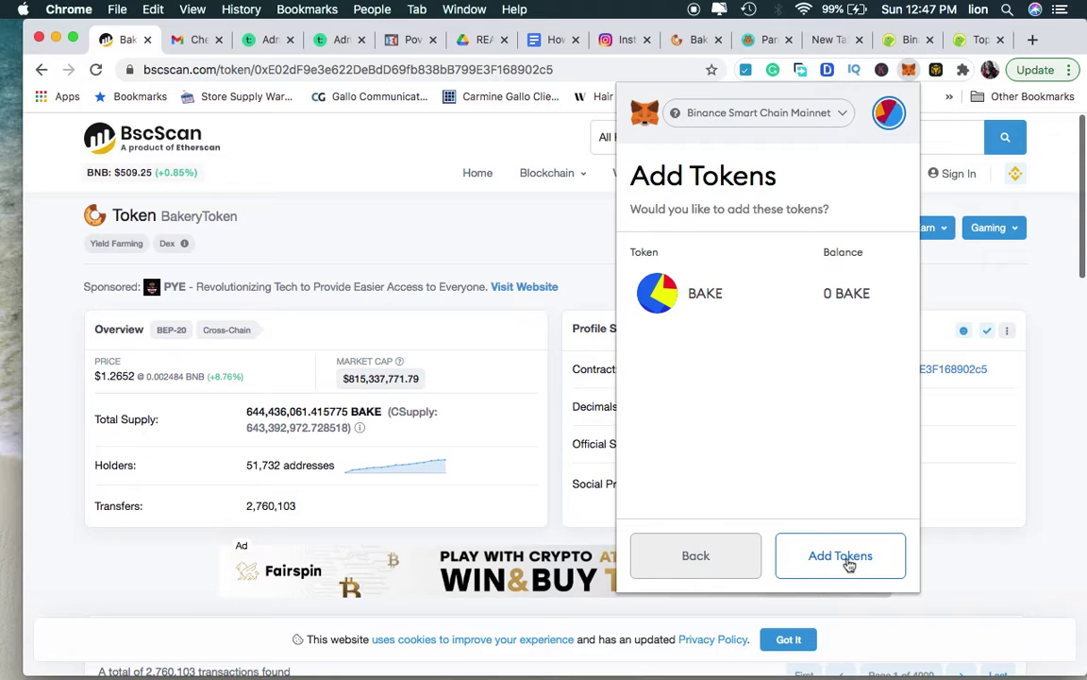
click(843, 557)
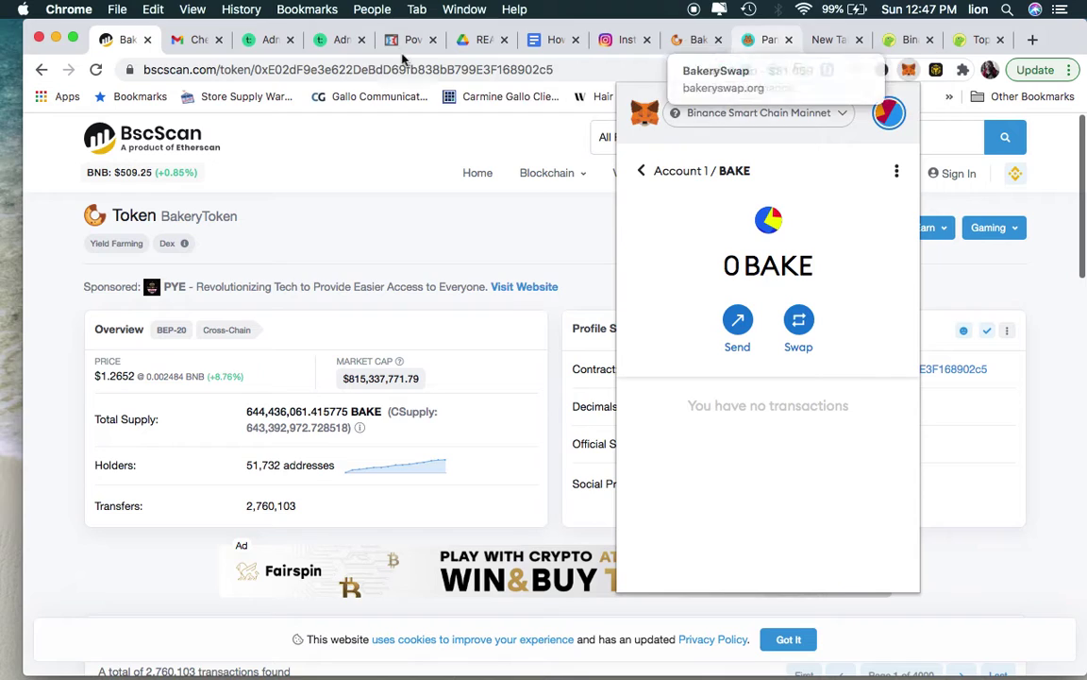
Try to open yeildwatch.com in a new browser tab
click(673, 43)
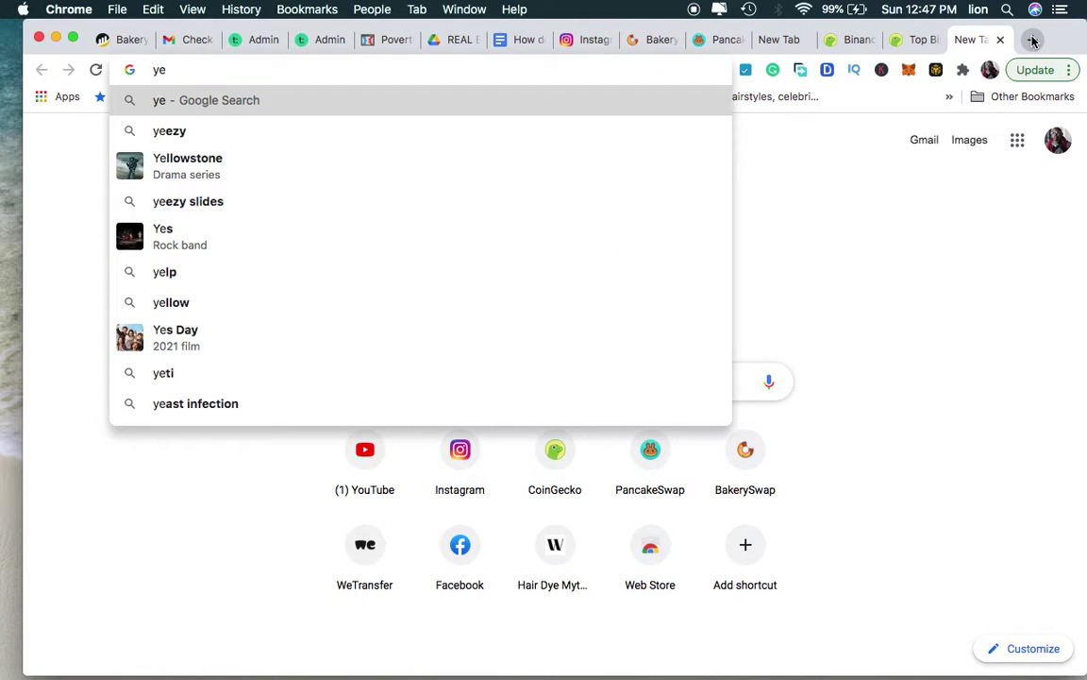
text(ildwa)
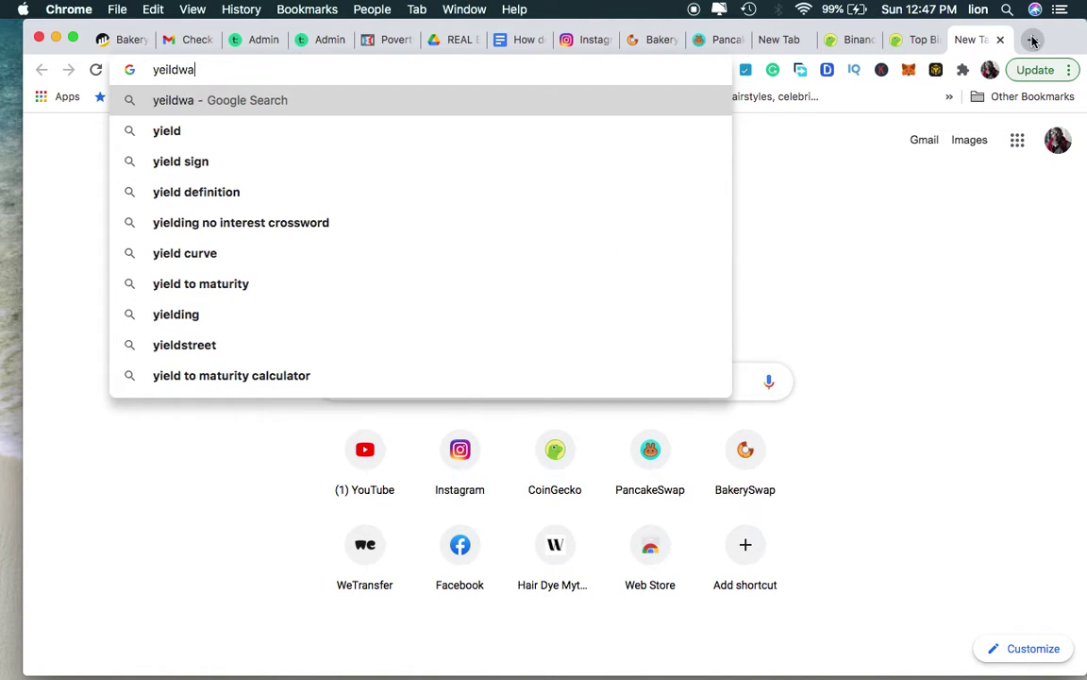
text(tch.)
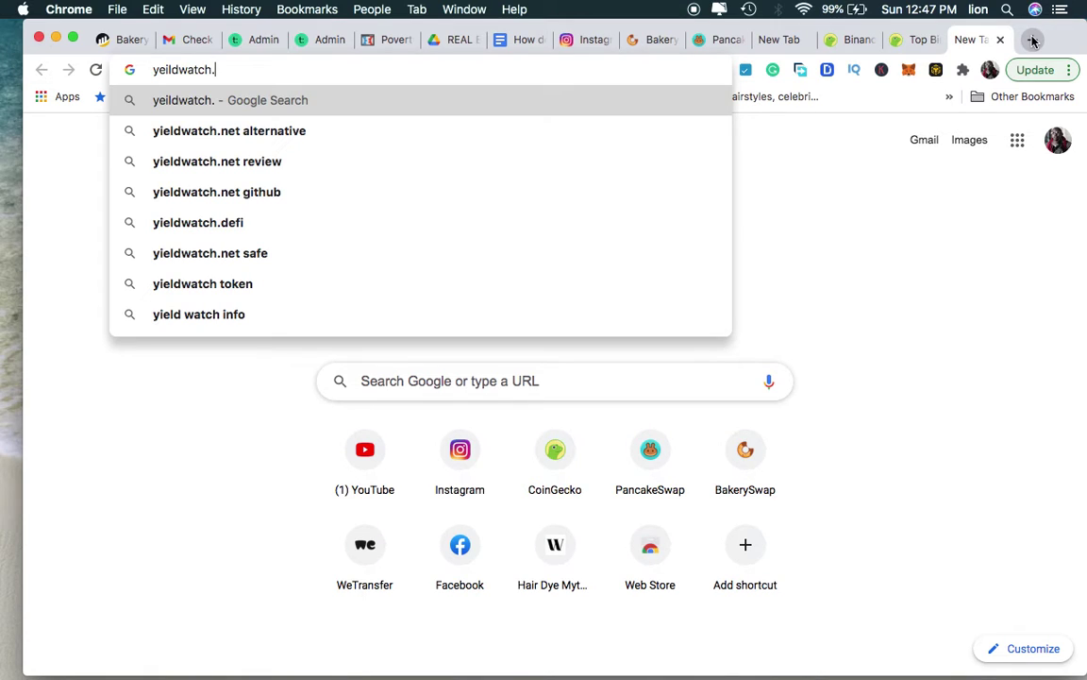
text(mc)
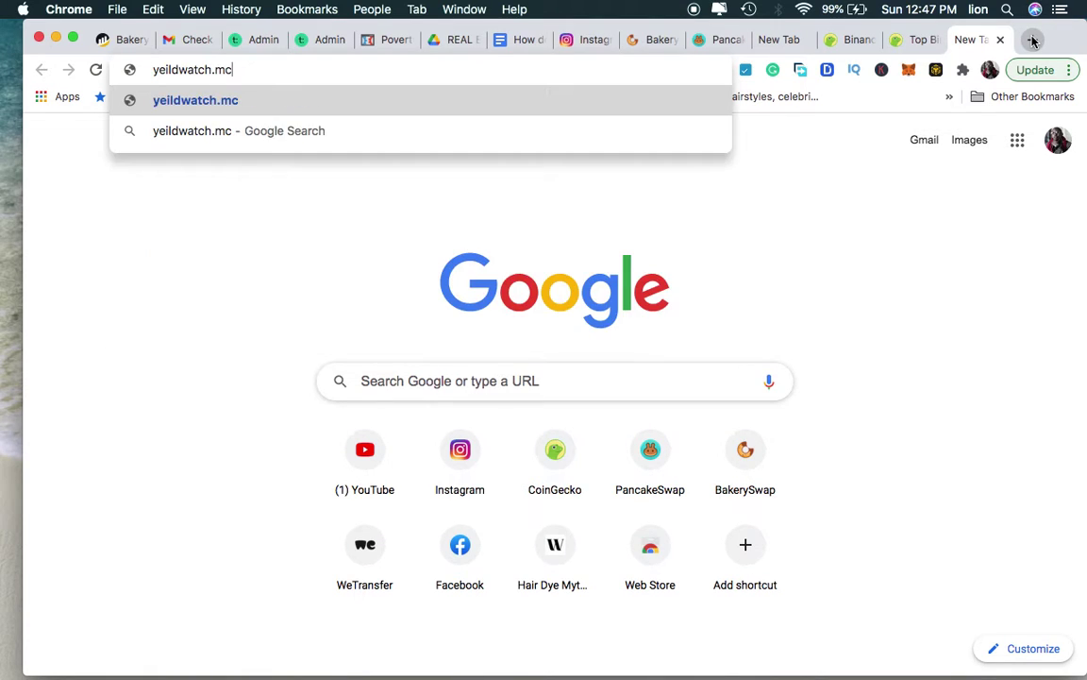
key(BackSpace)
key(BackSpace)
text(com)
key(Return)
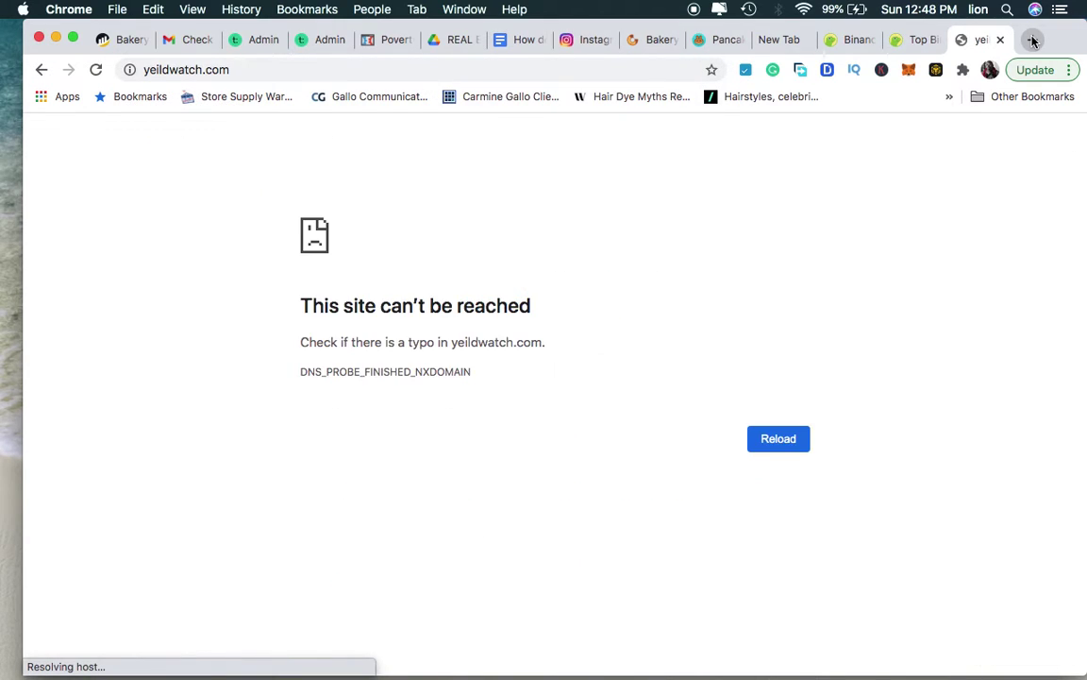
Search Google for "yeild watch bsc" and open the yieldwatch.net DeFi dashboard
click(383, 70)
text(ye)
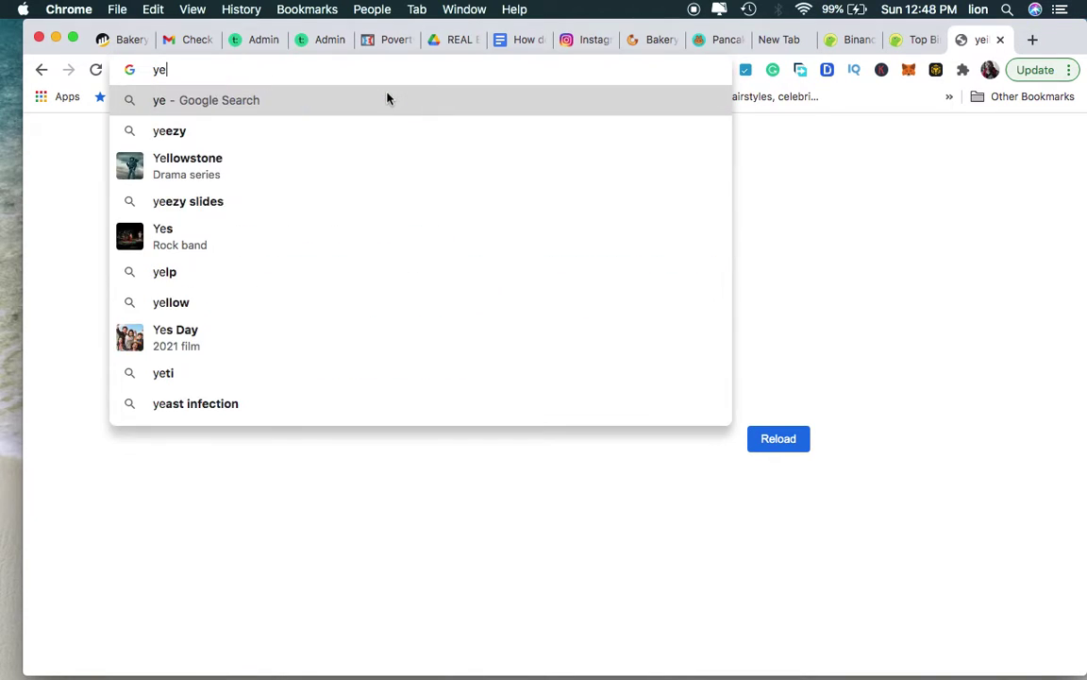
text(ild watch)
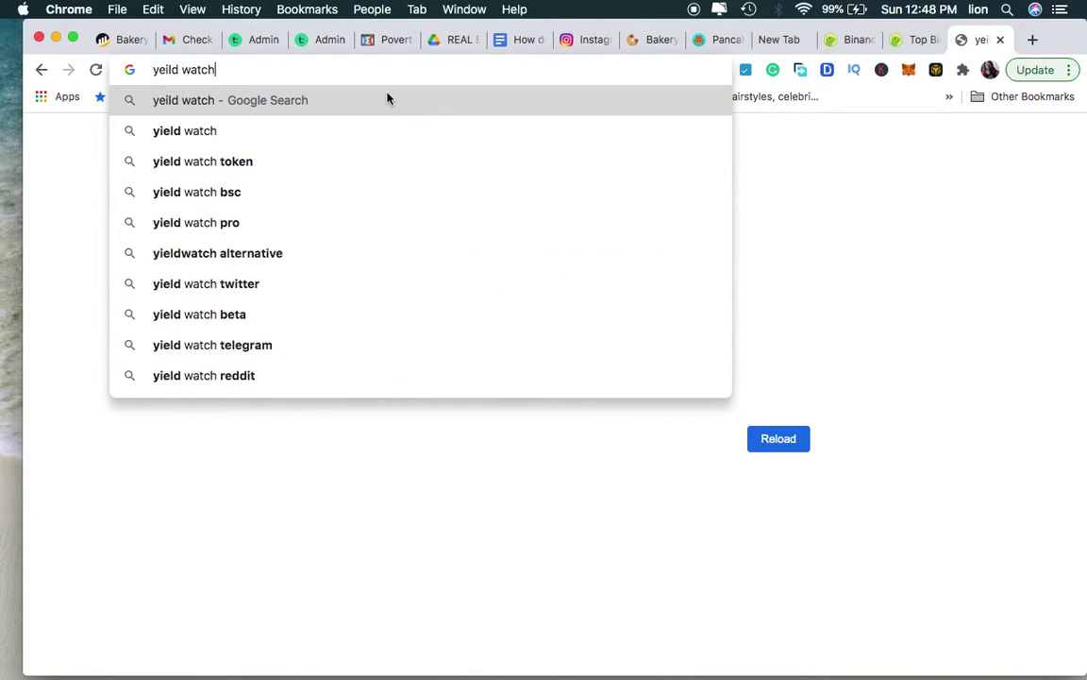
click(387, 99)
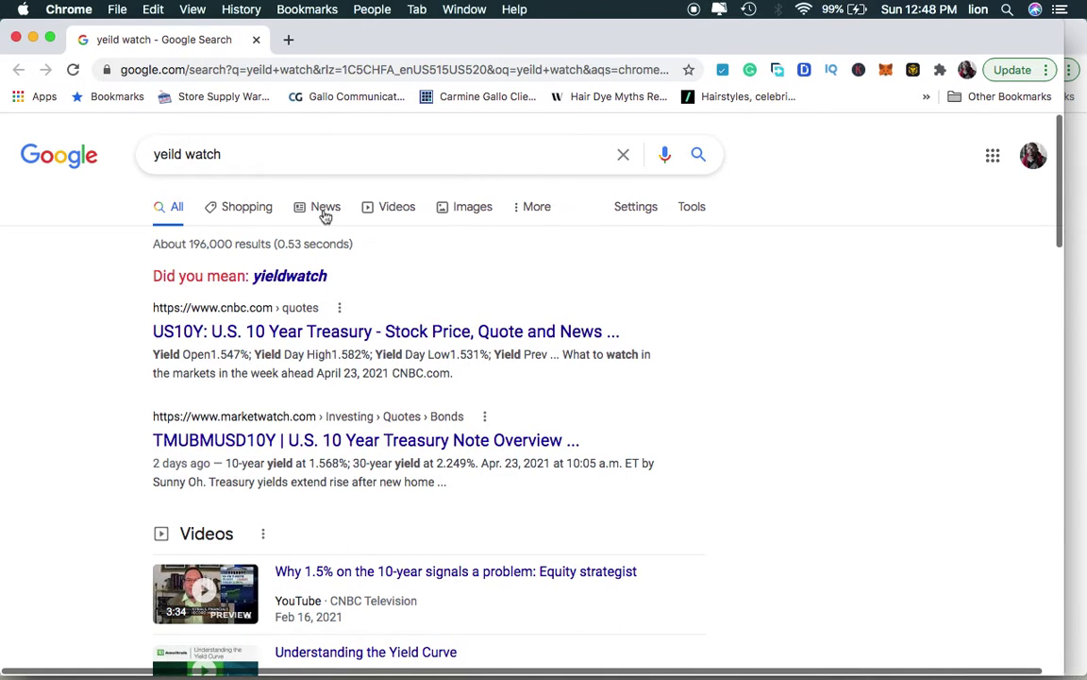
click(302, 151)
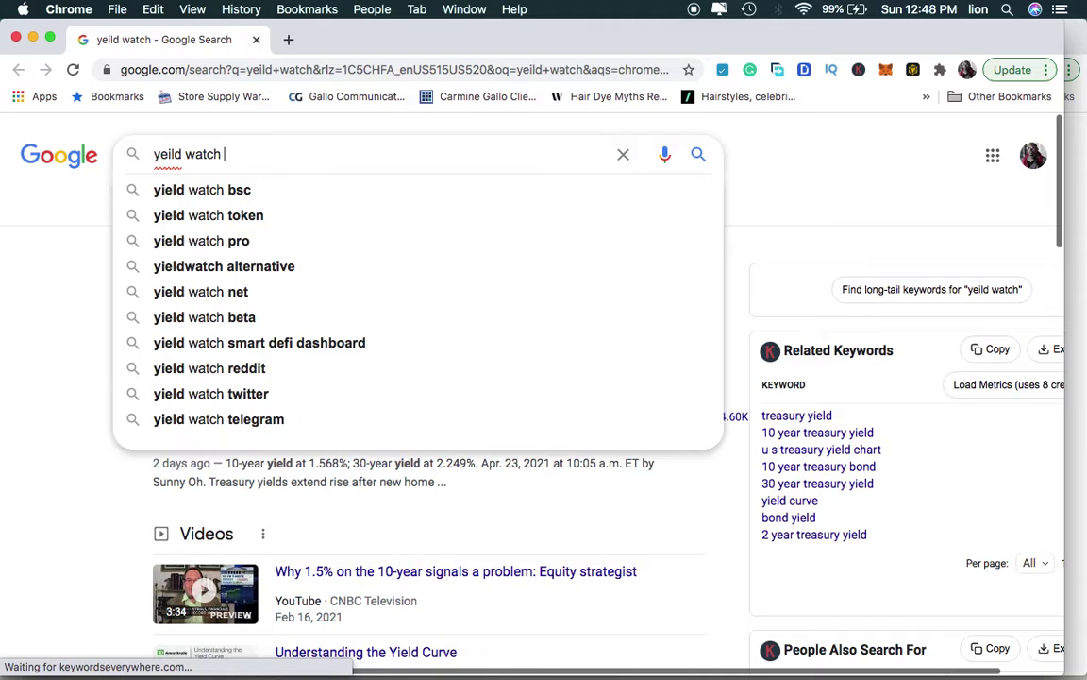
text(bsc)
key(Return)
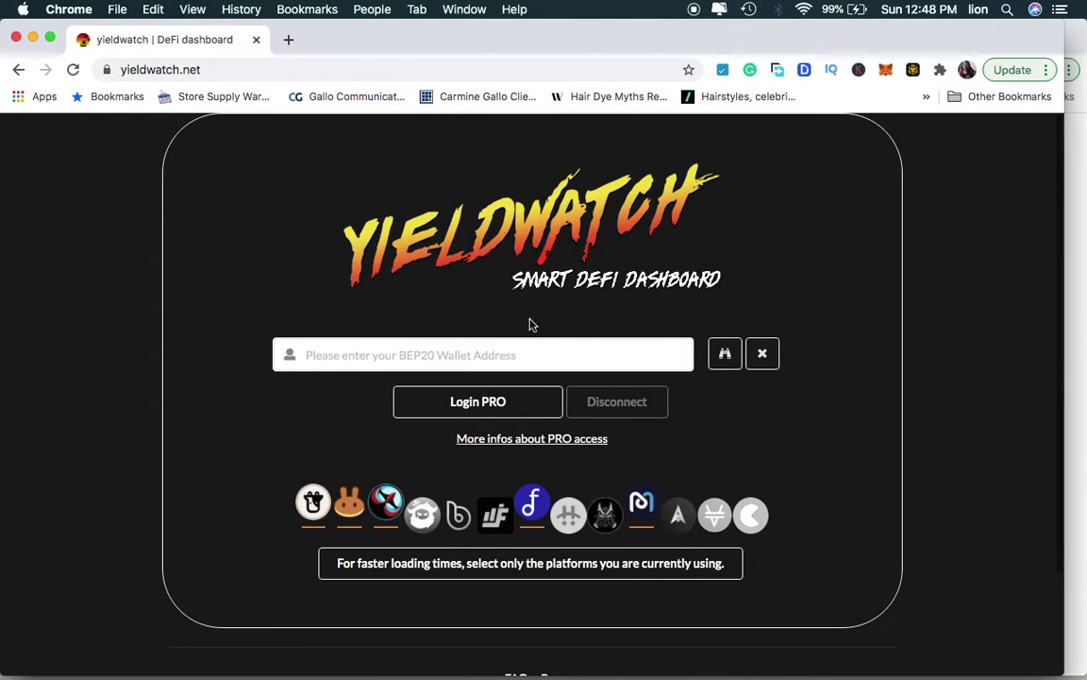
Open MetaMask on the yieldwatch page and copy the wallet address of Account 1
click(885, 70)
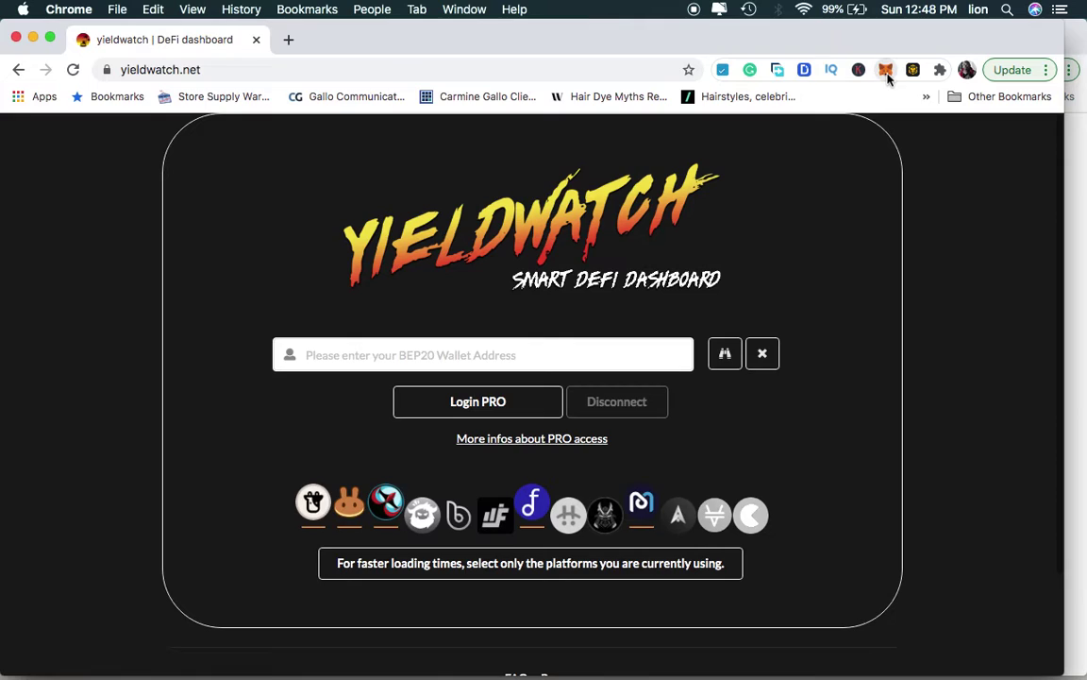
click(888, 75)
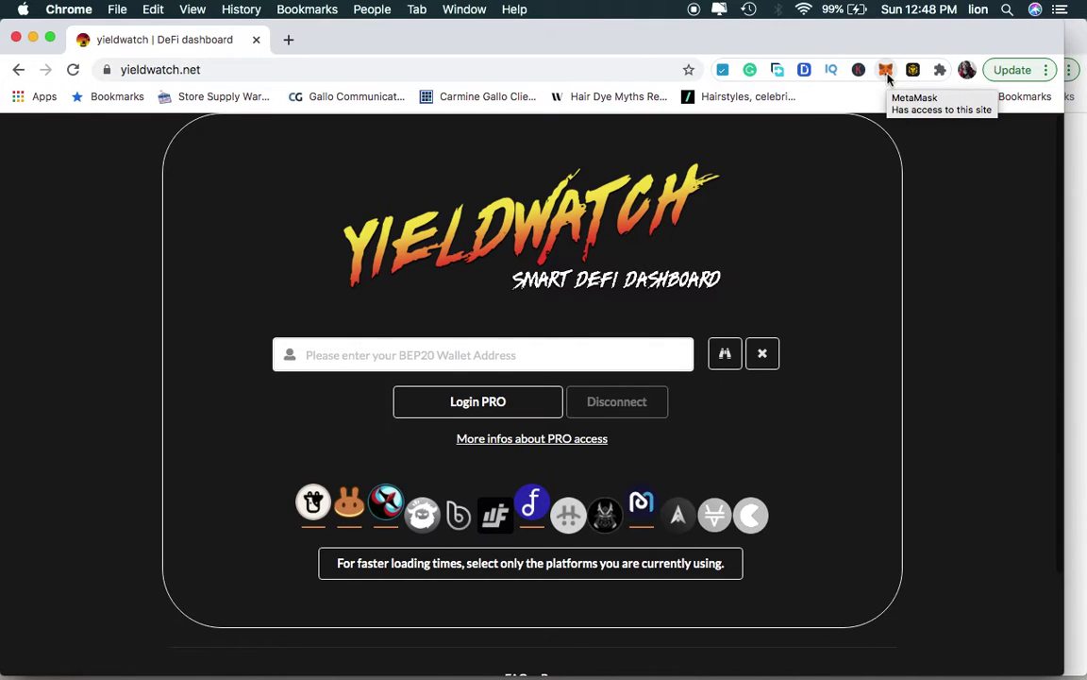
click(888, 75)
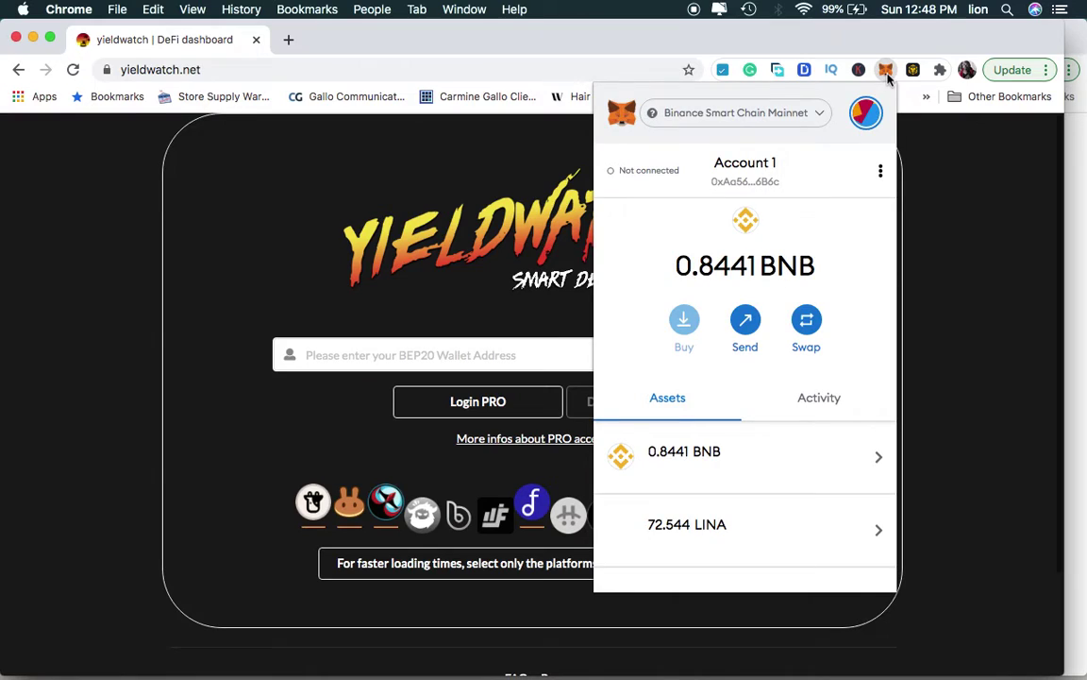
click(770, 184)
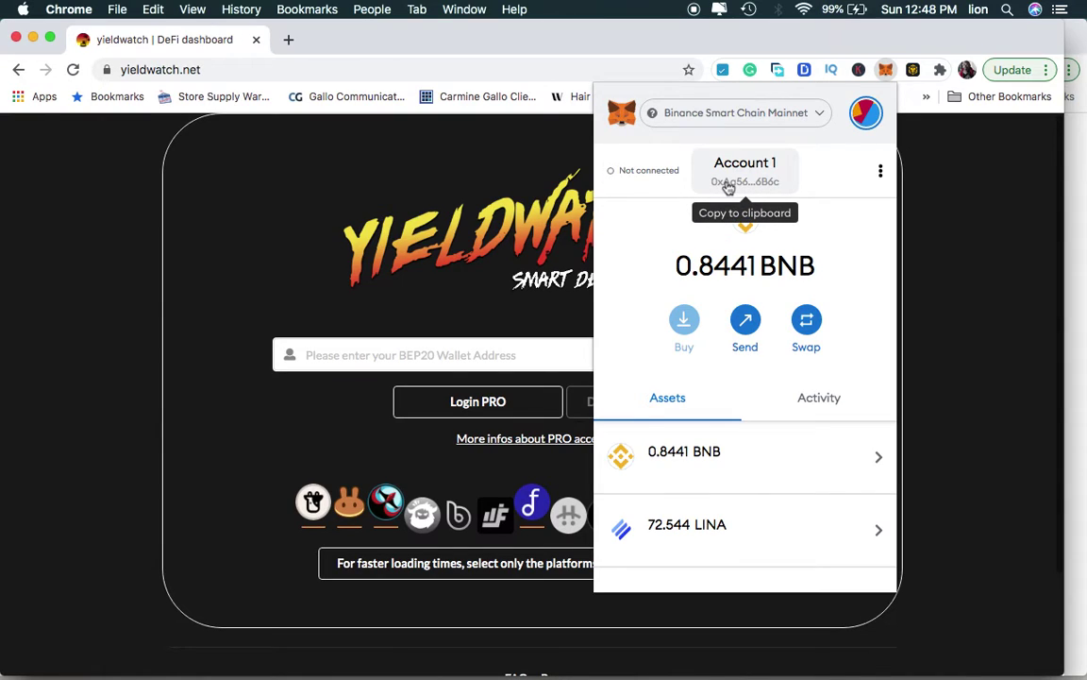
Enter the MetaMask wallet address as the BEP20 wallet address on yieldwatch and load its portfolio
click(392, 355)
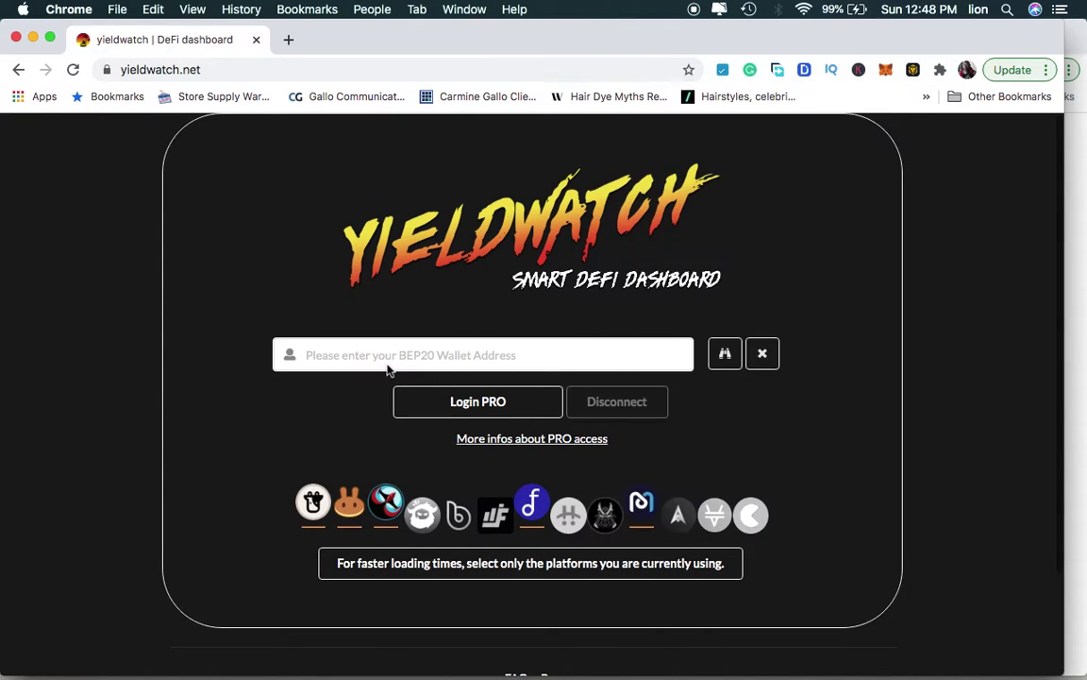
click(398, 354)
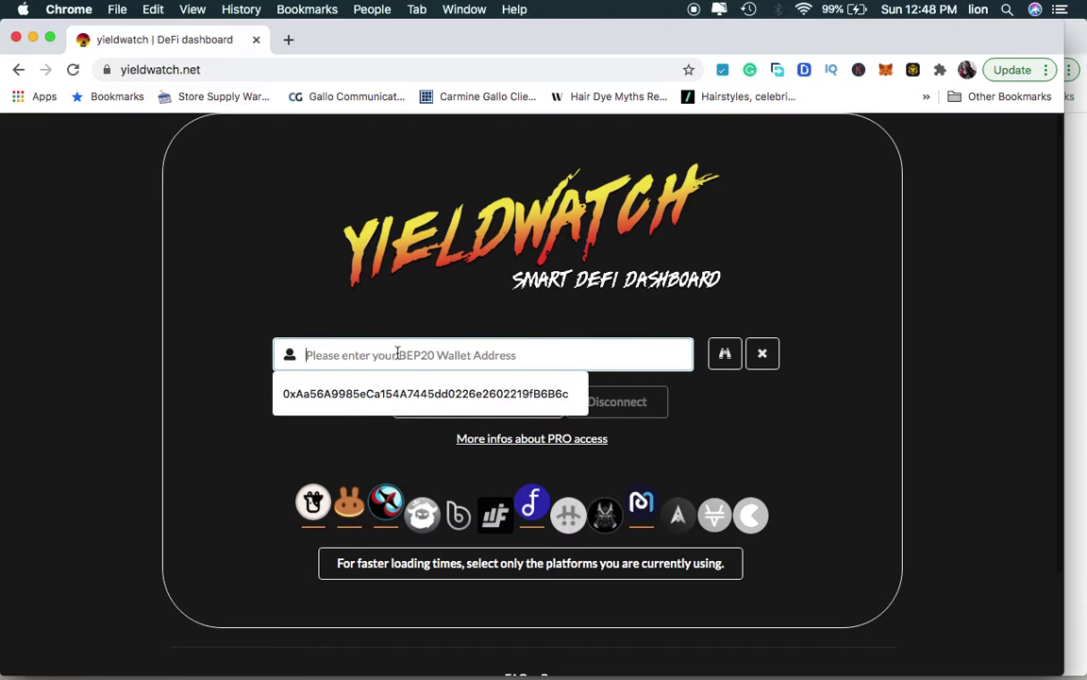
click(369, 393)
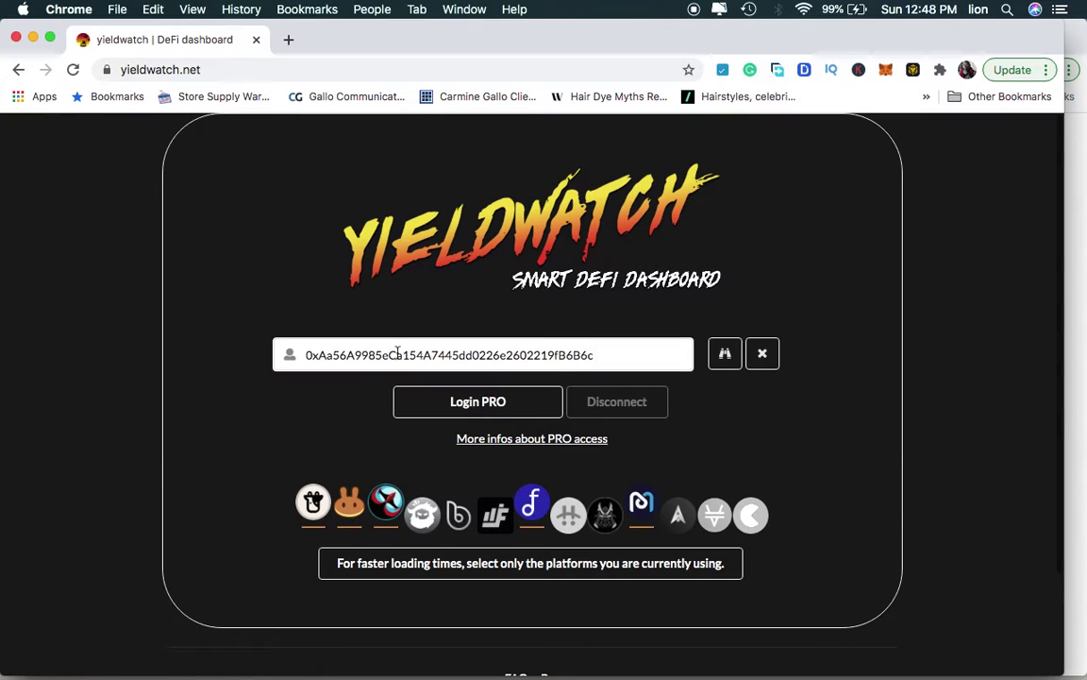
click(724, 361)
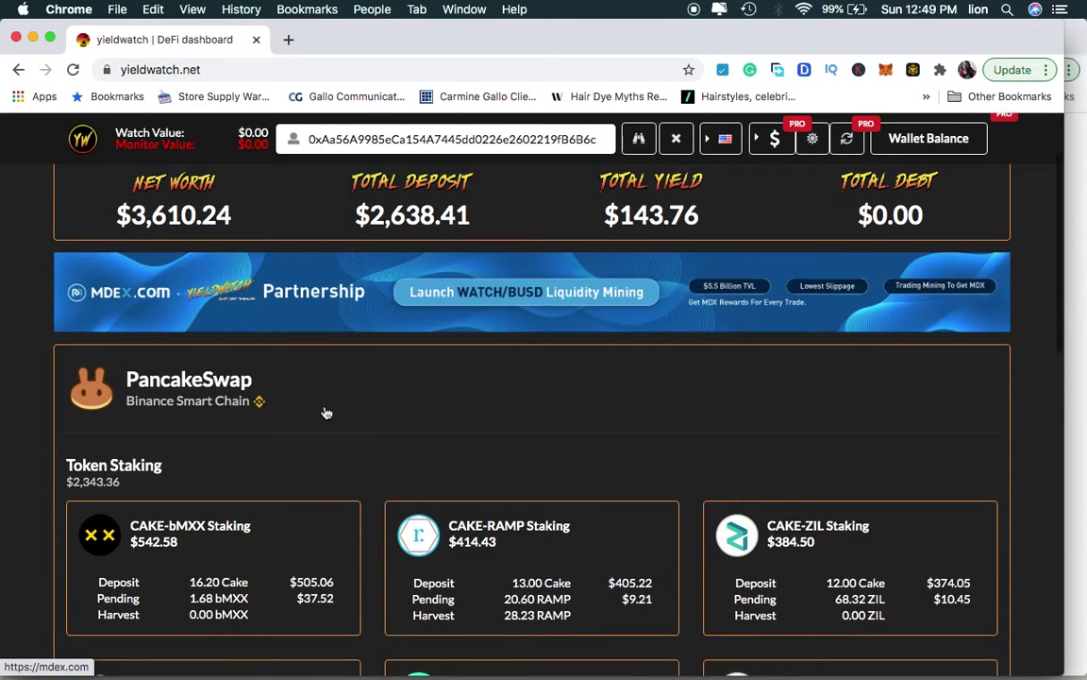
Examine the wallet's PancakeSwap token staking positions and autofarm single asset vaults on the yieldwatch dashboard
scroll(326, 413, down, 3)
scroll(326, 413, down, 3)
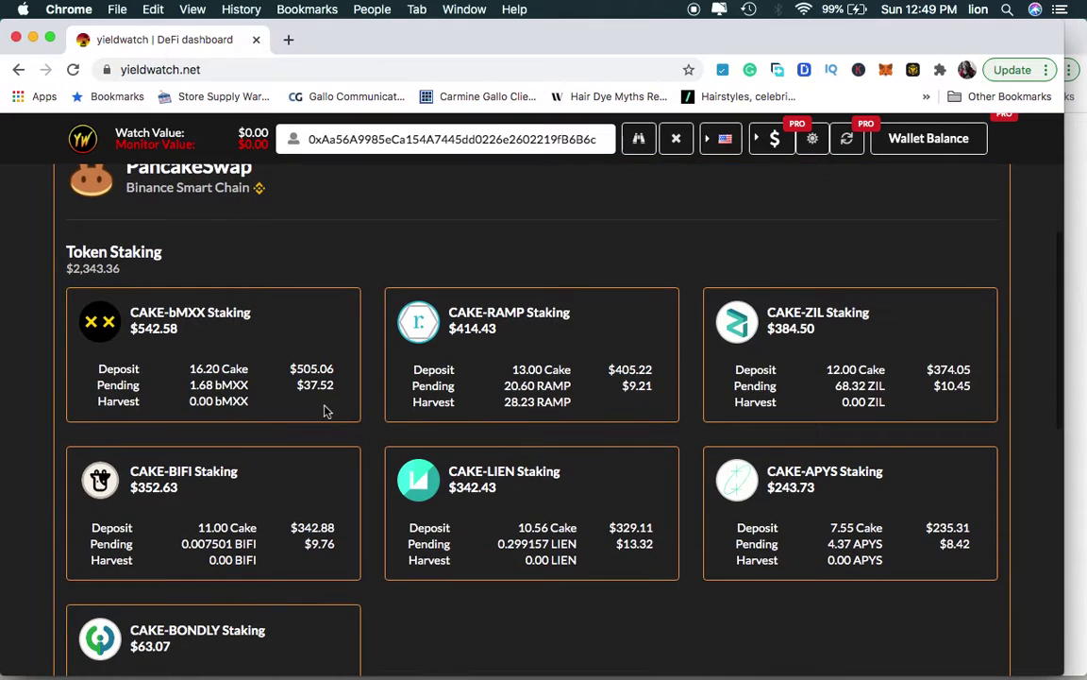
scroll(326, 412, down, 1)
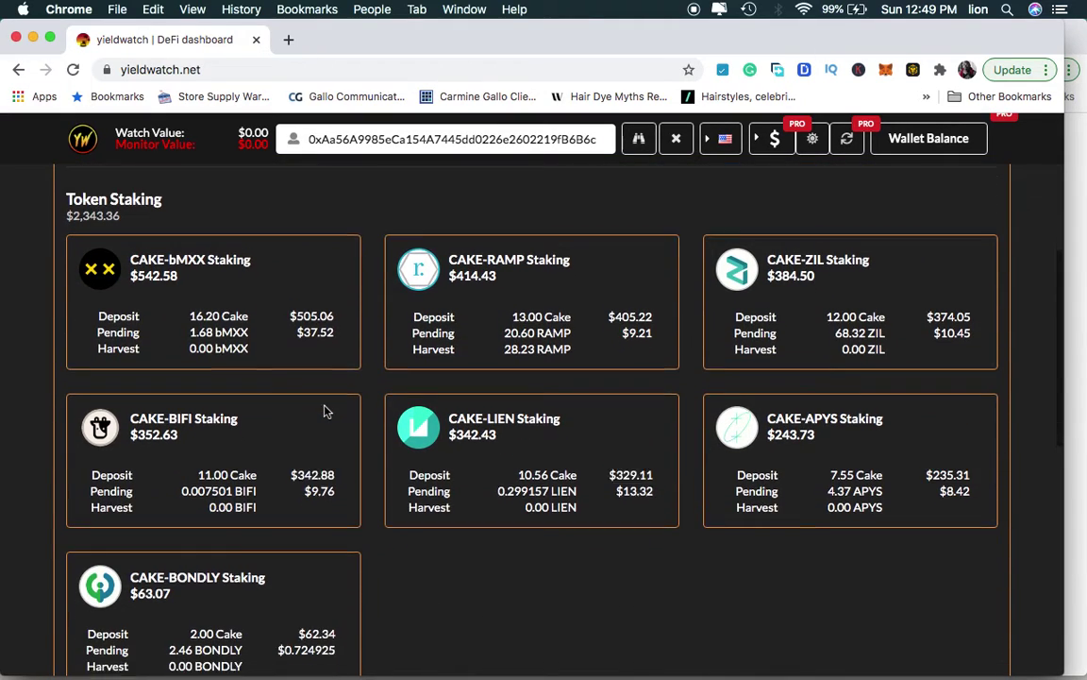
scroll(326, 413, down, 2)
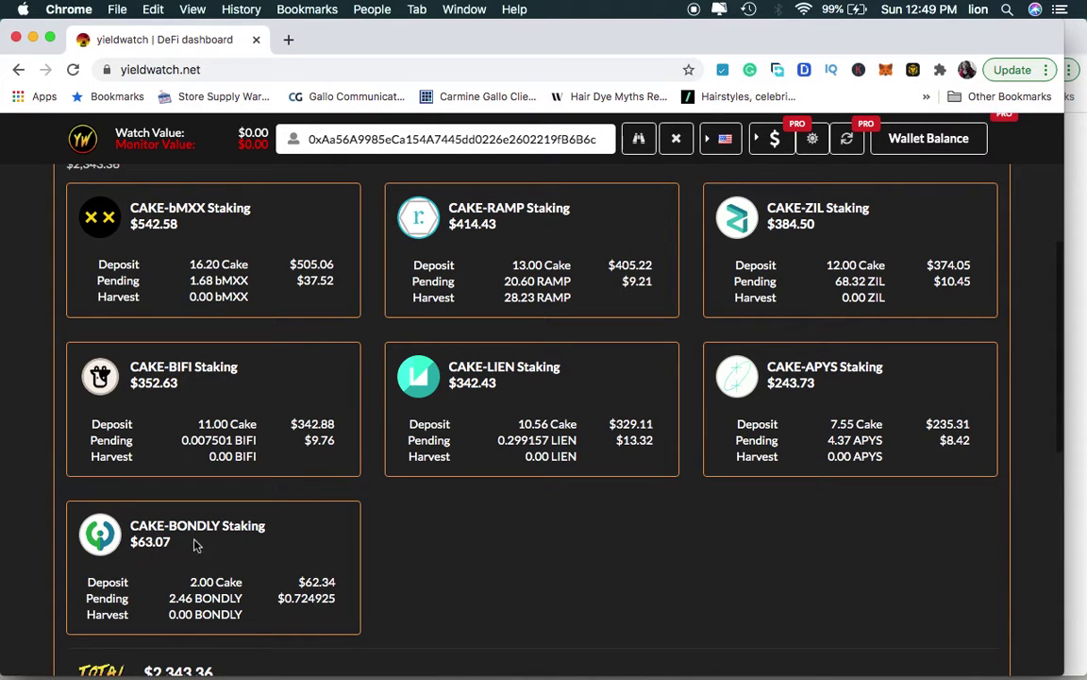
mouse_move(768, 390)
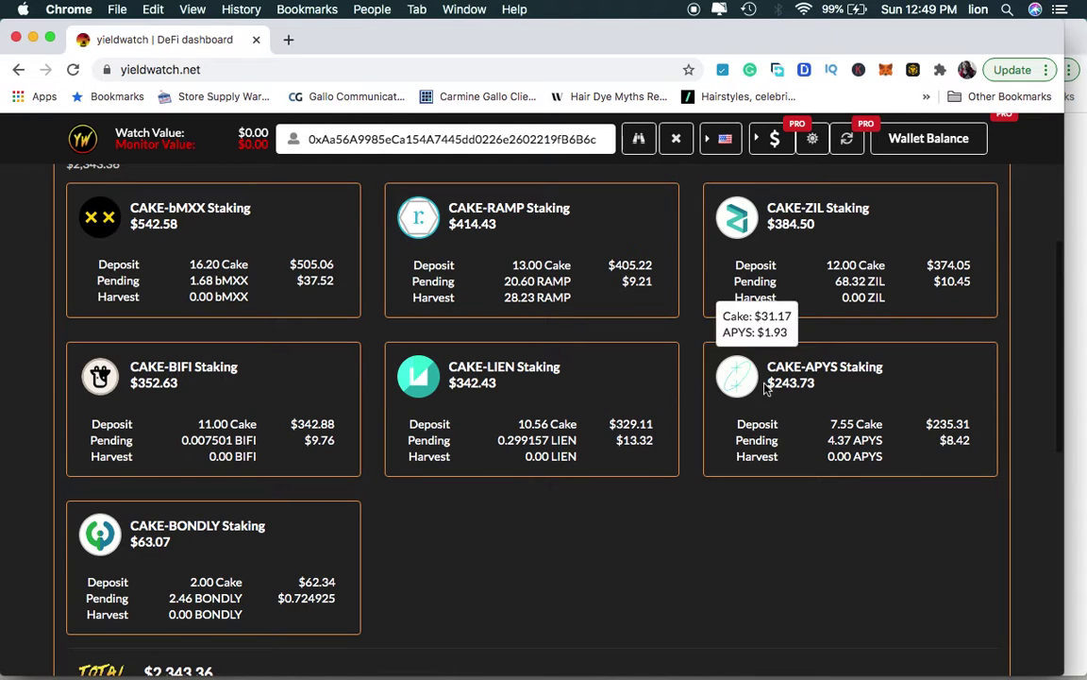
scroll(422, 438, down, 3)
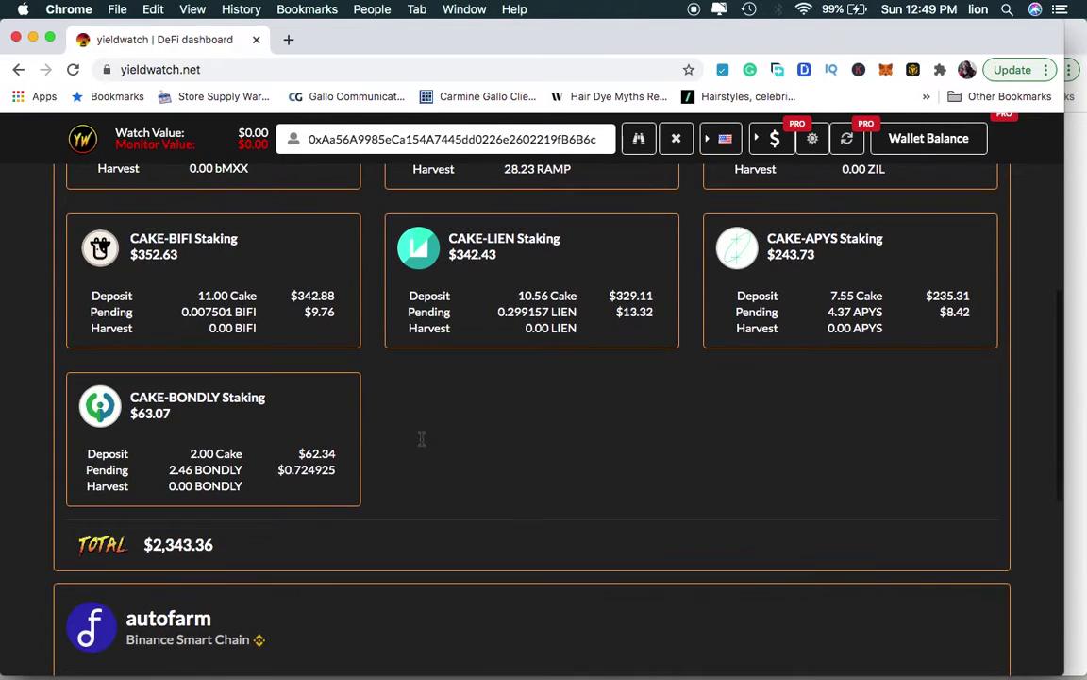
scroll(422, 438, down, 10)
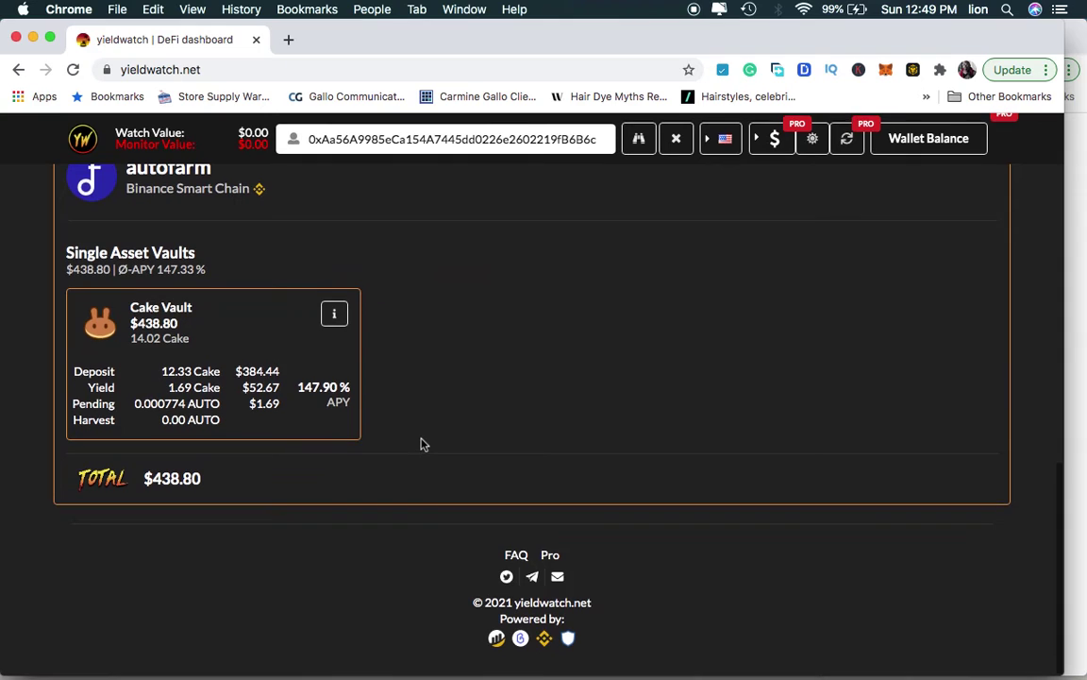
scroll(422, 444, up, 4)
scroll(422, 444, down, 4)
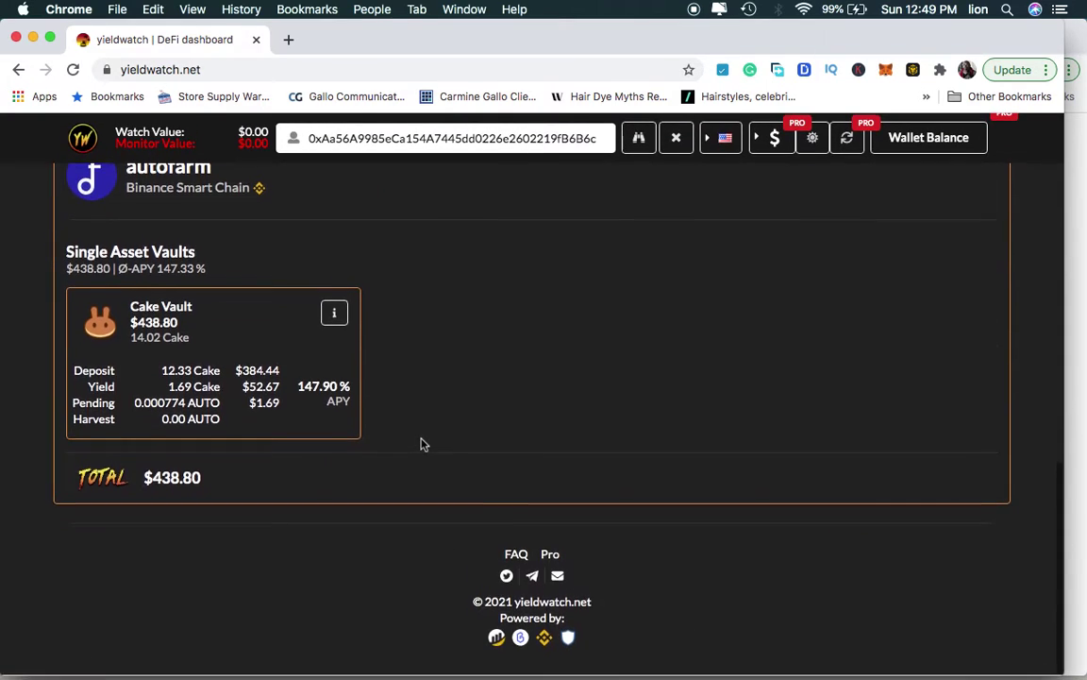
scroll(422, 444, up, 12)
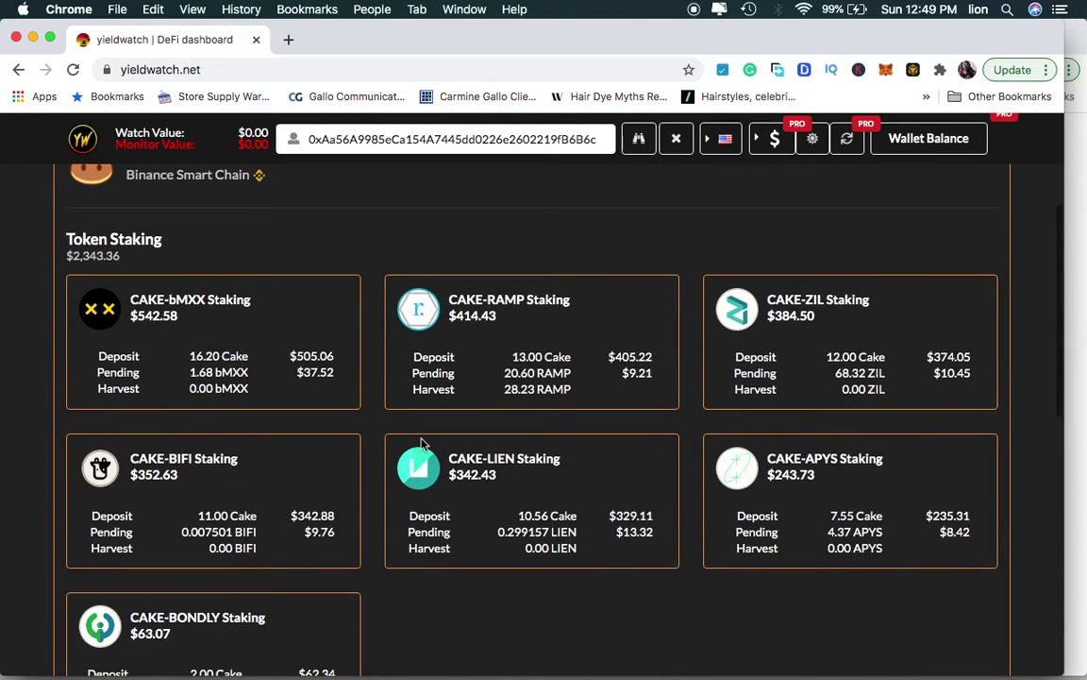
scroll(422, 444, up, 4)
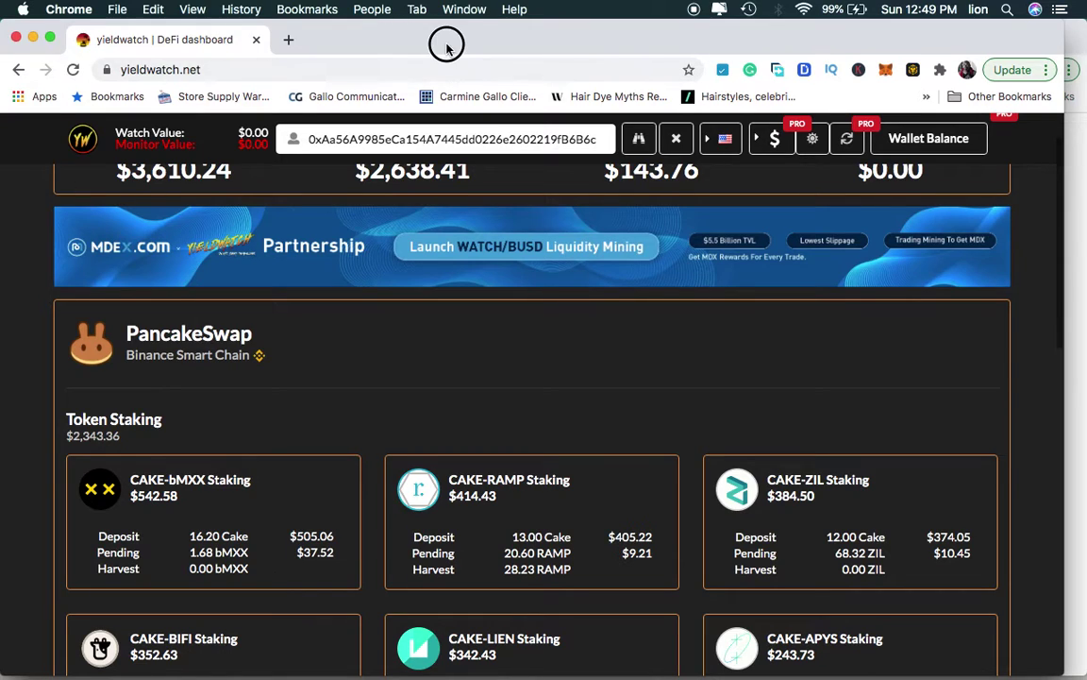
Move the yieldwatch window away, return to BscScan's BAKE token page and review the Binance Smart Chain assets in MetaMask
drag(449, 43, 553, 675)
click(529, 256)
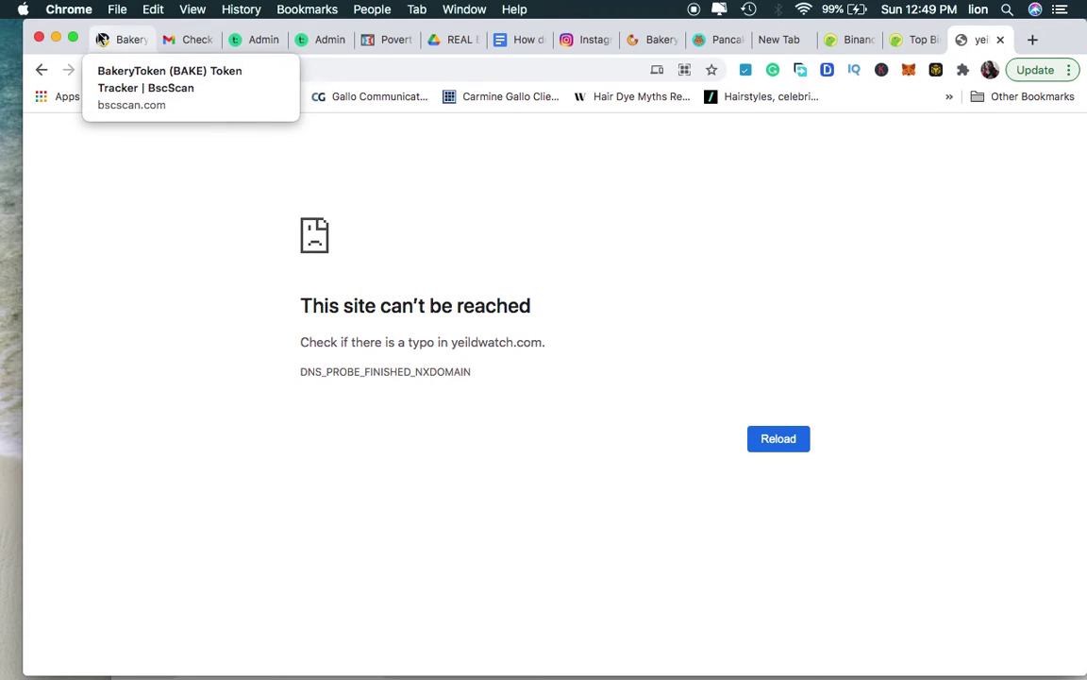
click(108, 40)
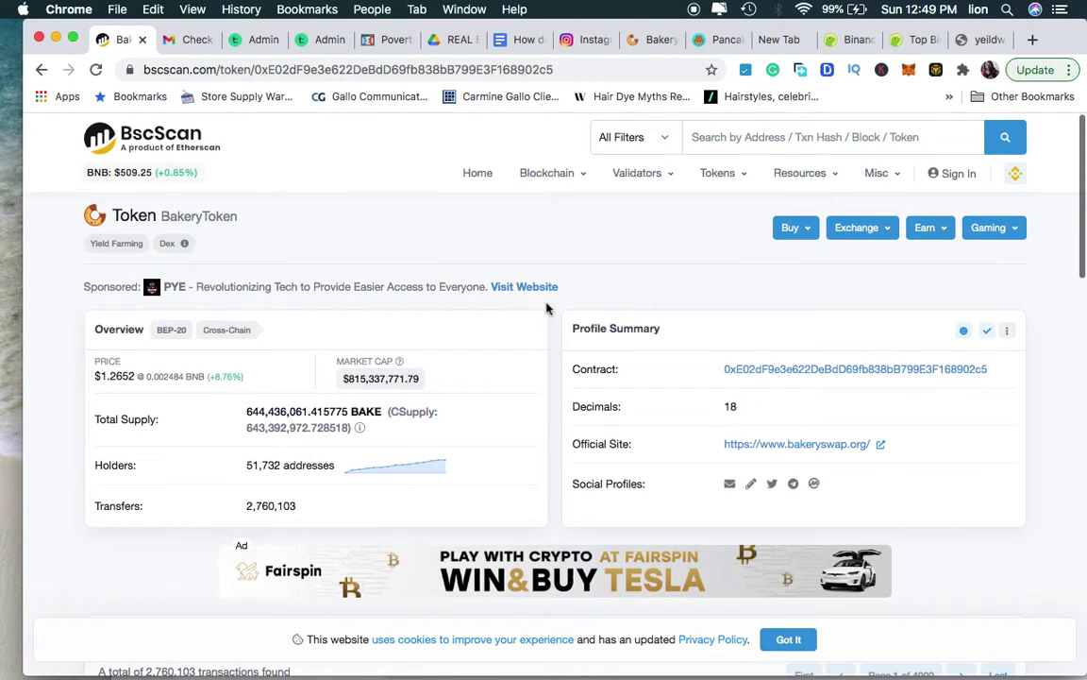
click(747, 140)
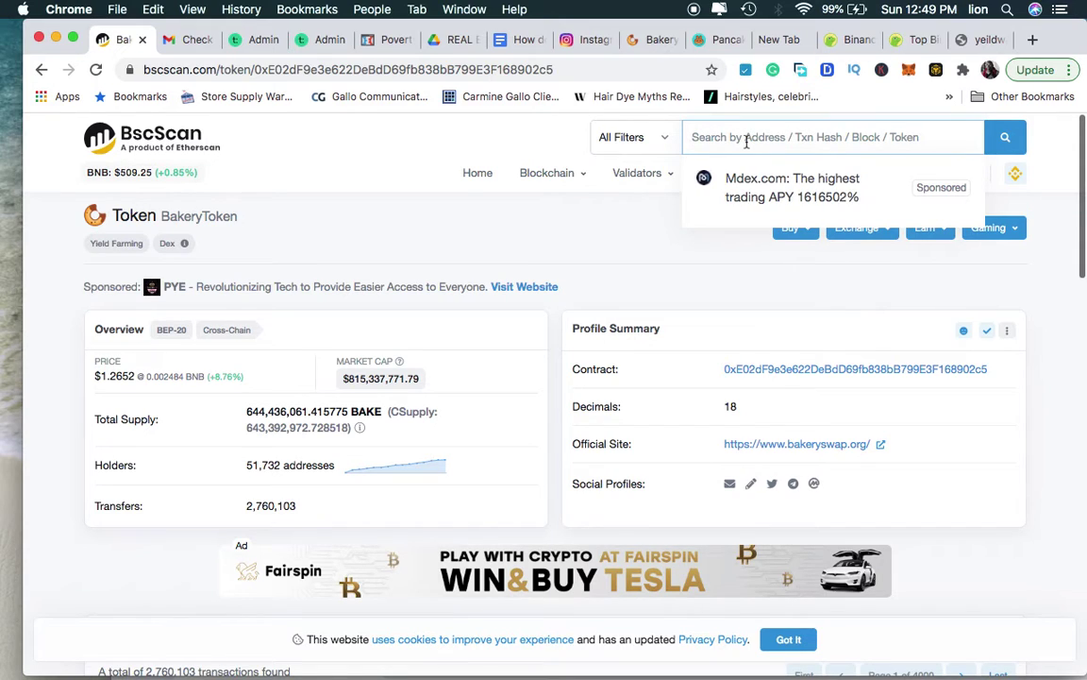
click(909, 69)
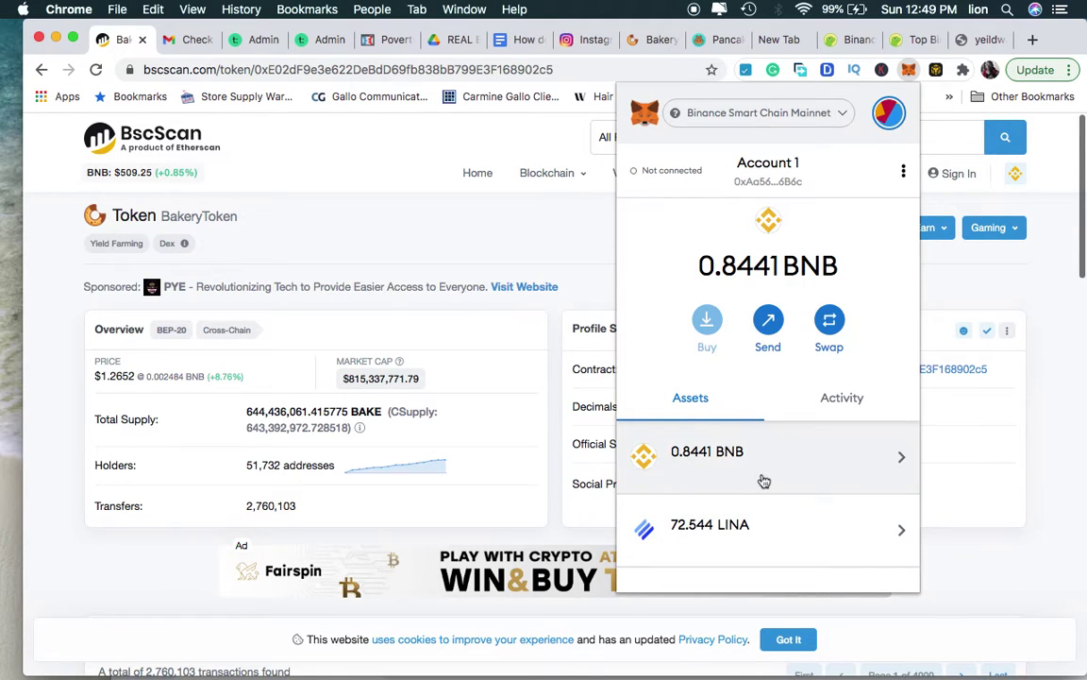
scroll(761, 480, down, 3)
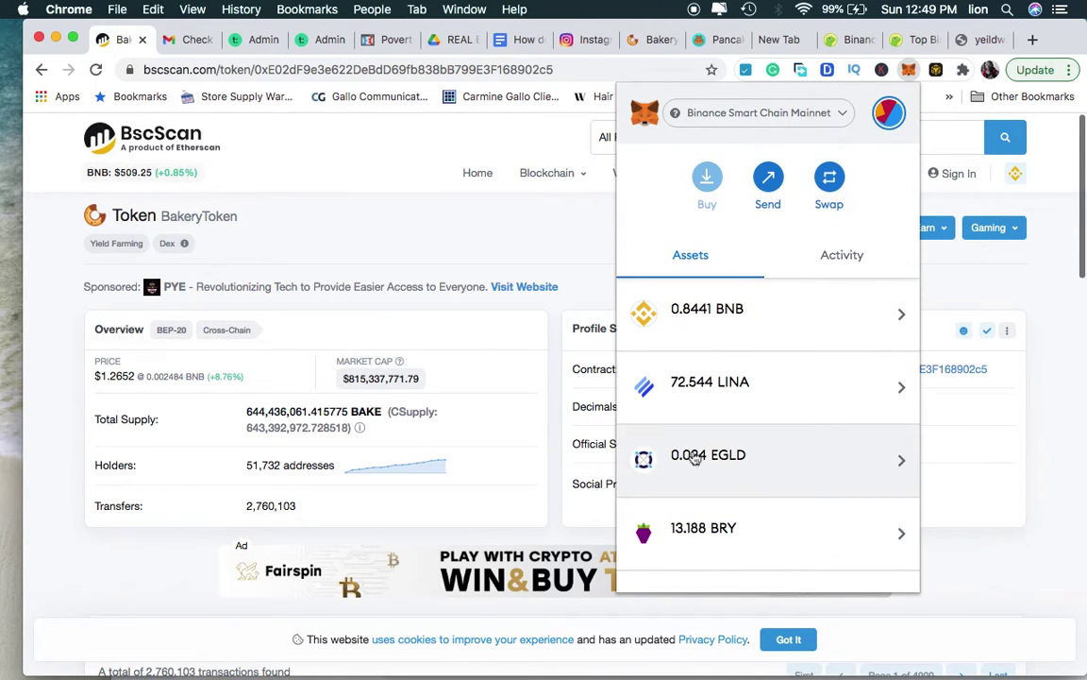
click(502, 231)
Switch to PancakeSwap's Syrup Pools and look through the live pools with staked CAKE
click(716, 41)
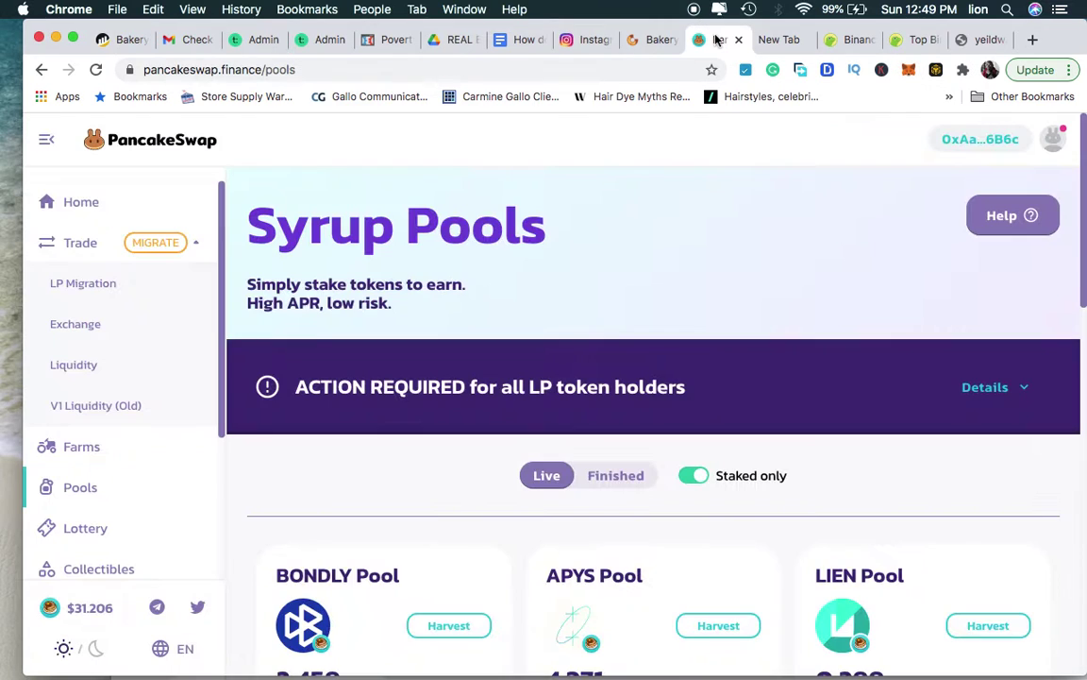
scroll(602, 263, down, 3)
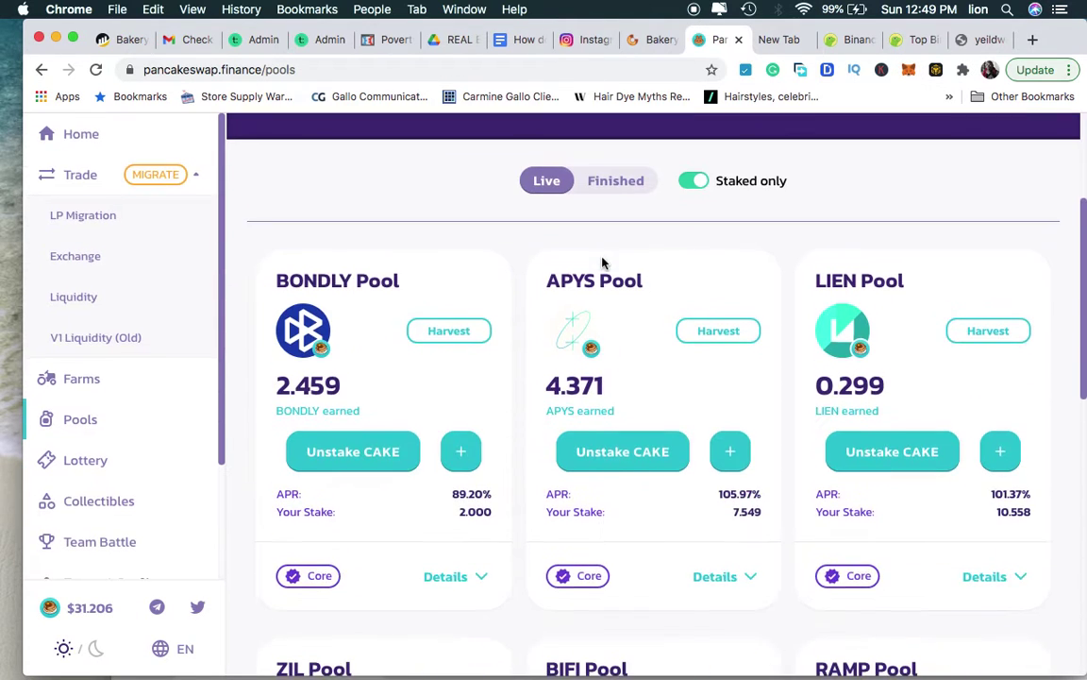
scroll(602, 263, down, 2)
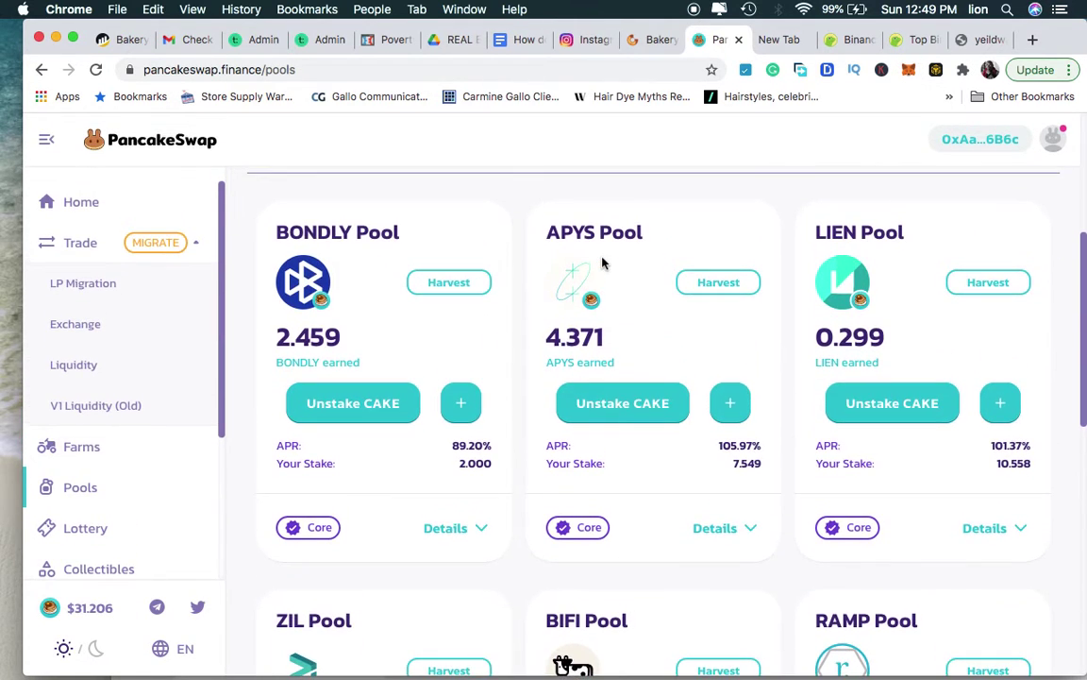
Expand the BONDLY pool's details, try adding BONDLY to MetaMask, and cancel the suggested token request in the wallet
click(477, 529)
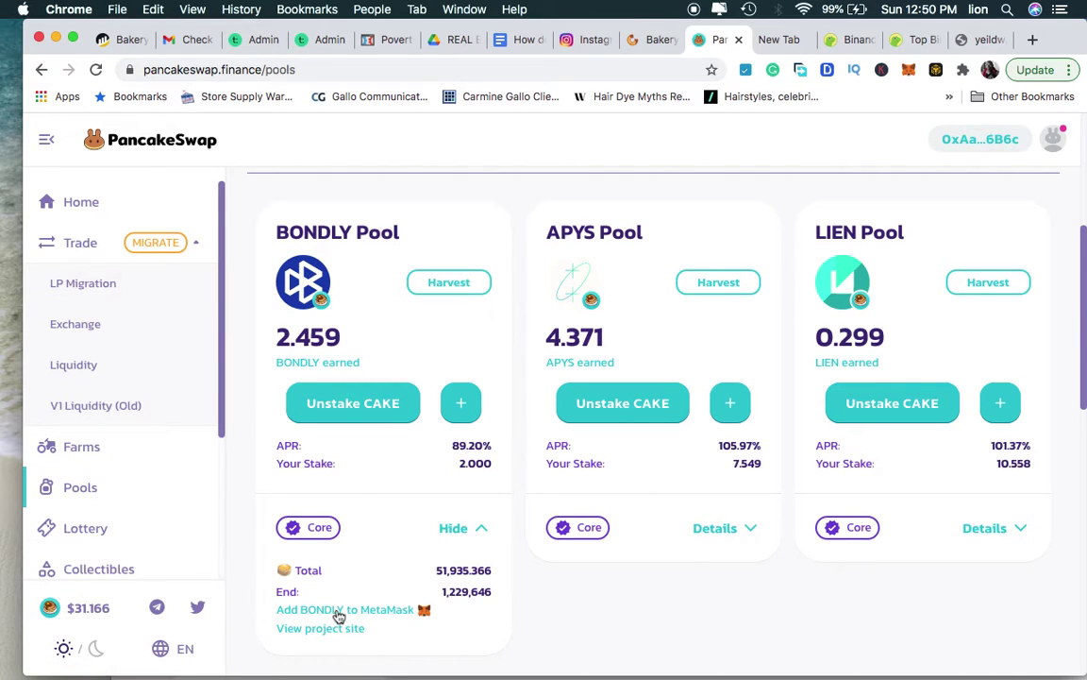
click(402, 611)
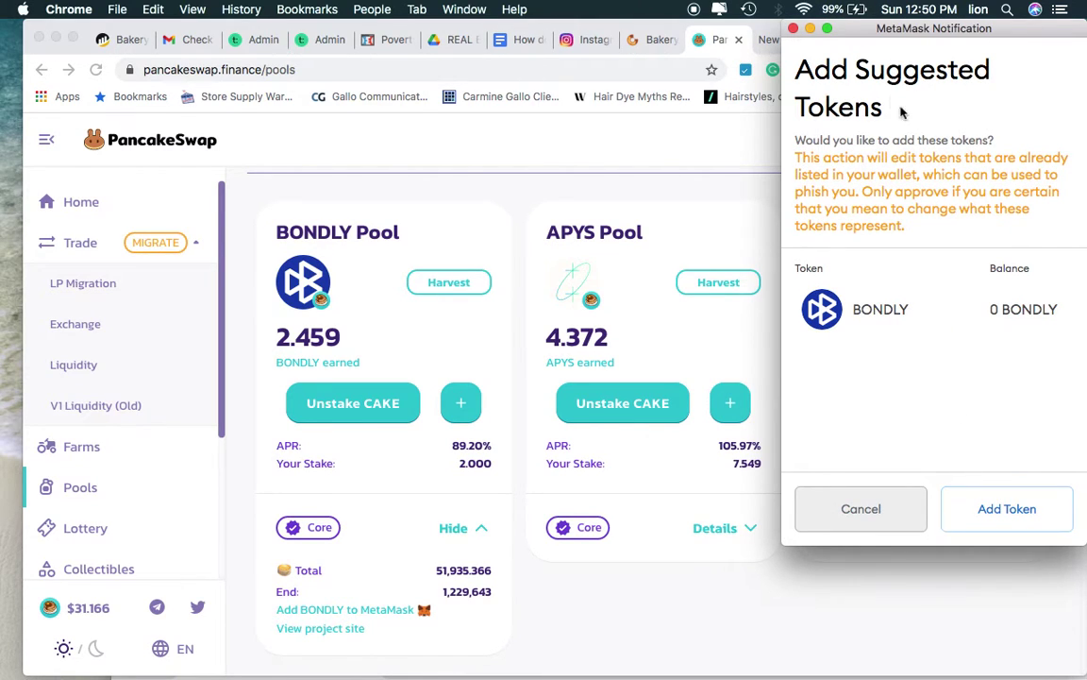
click(723, 28)
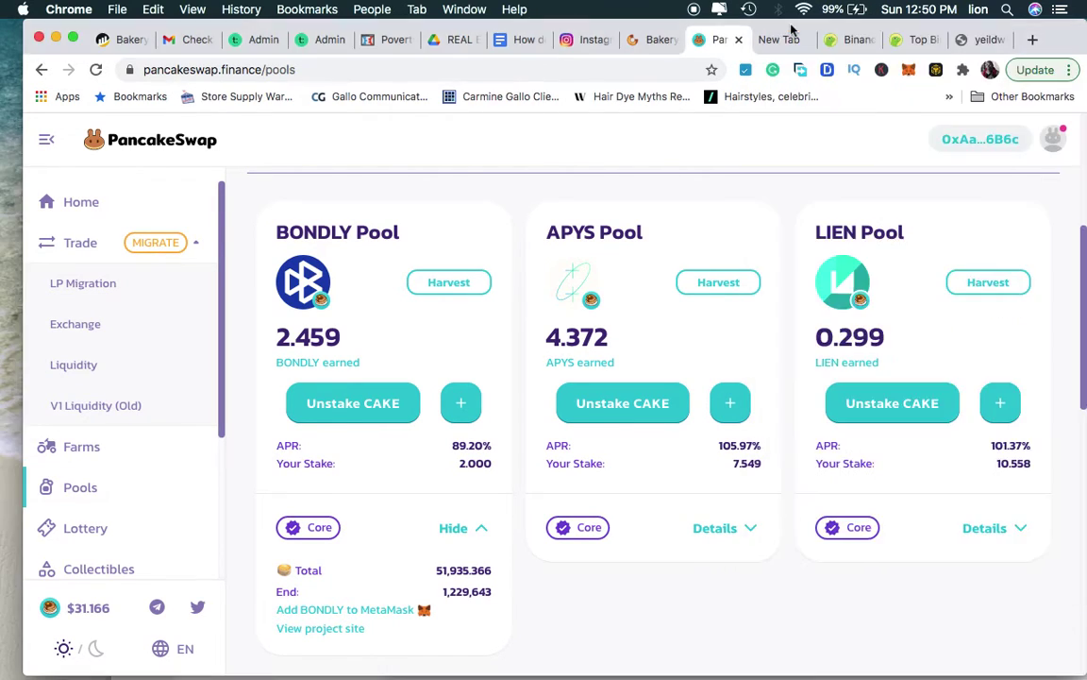
click(909, 70)
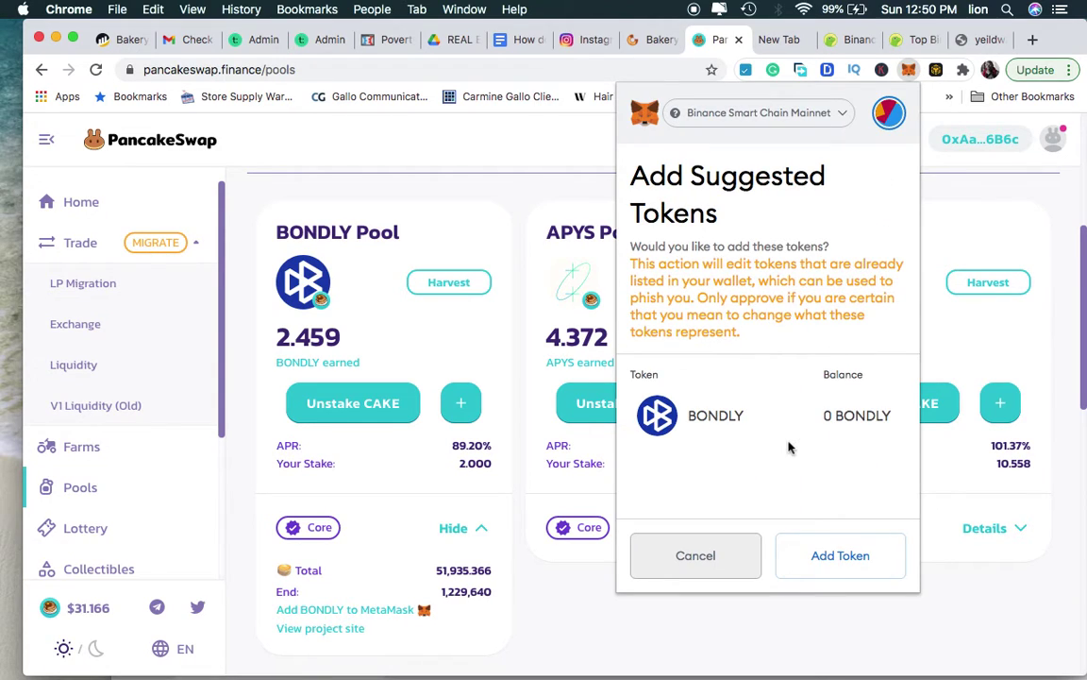
click(708, 573)
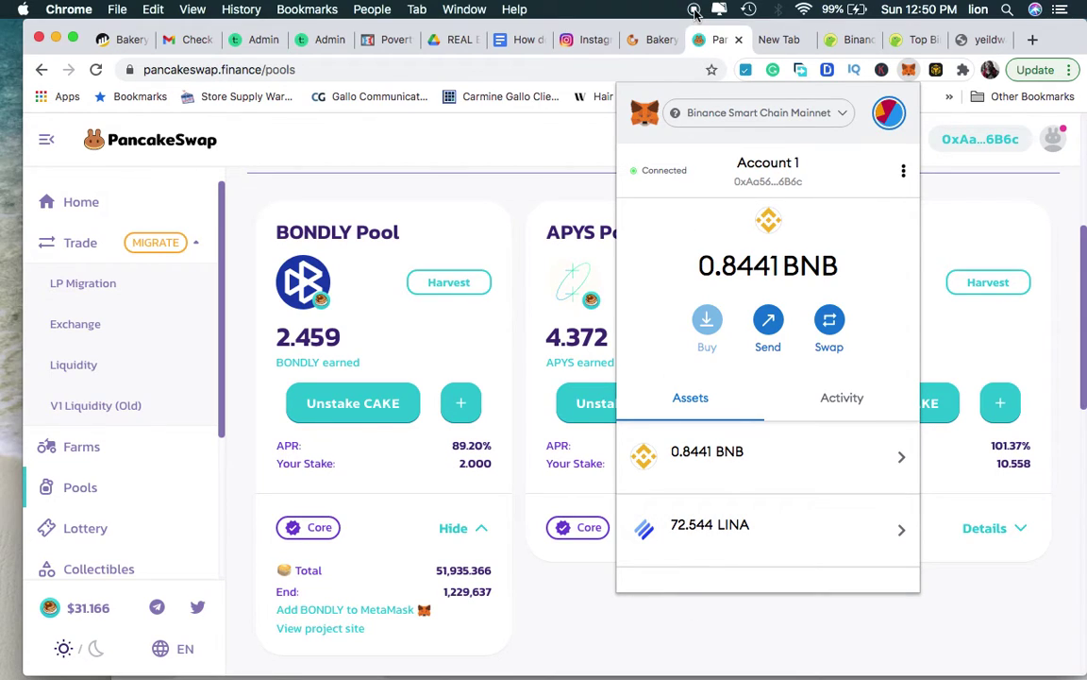
Return to BscScan's BakeryToken page and review the contract address and decimals in its profile summary
click(122, 38)
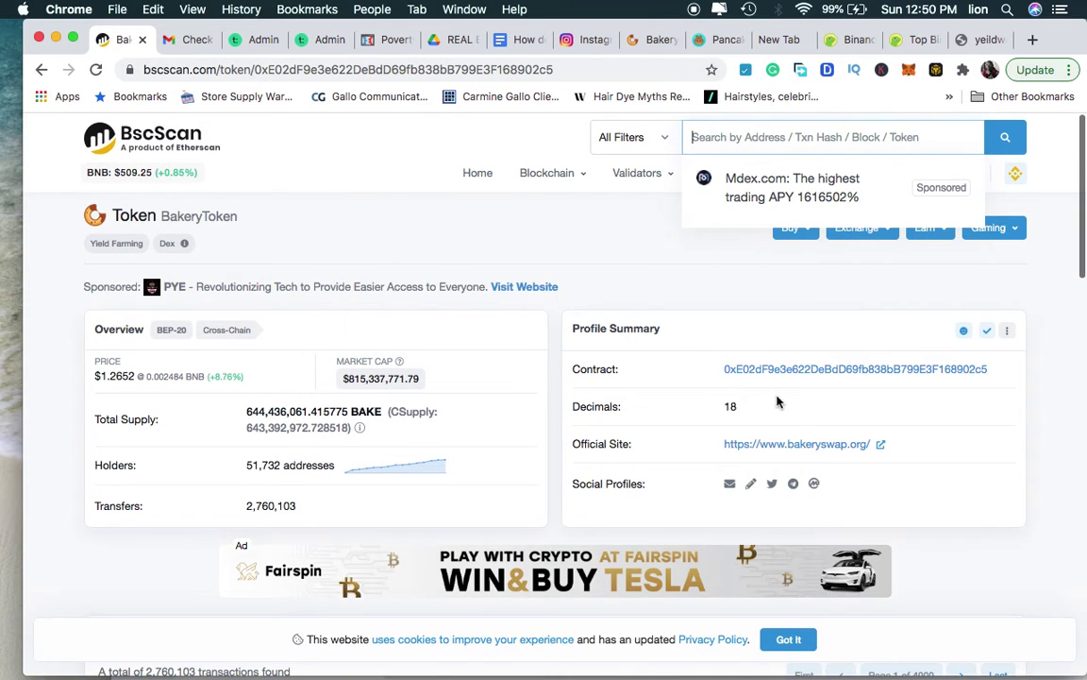
mouse_move(781, 374)
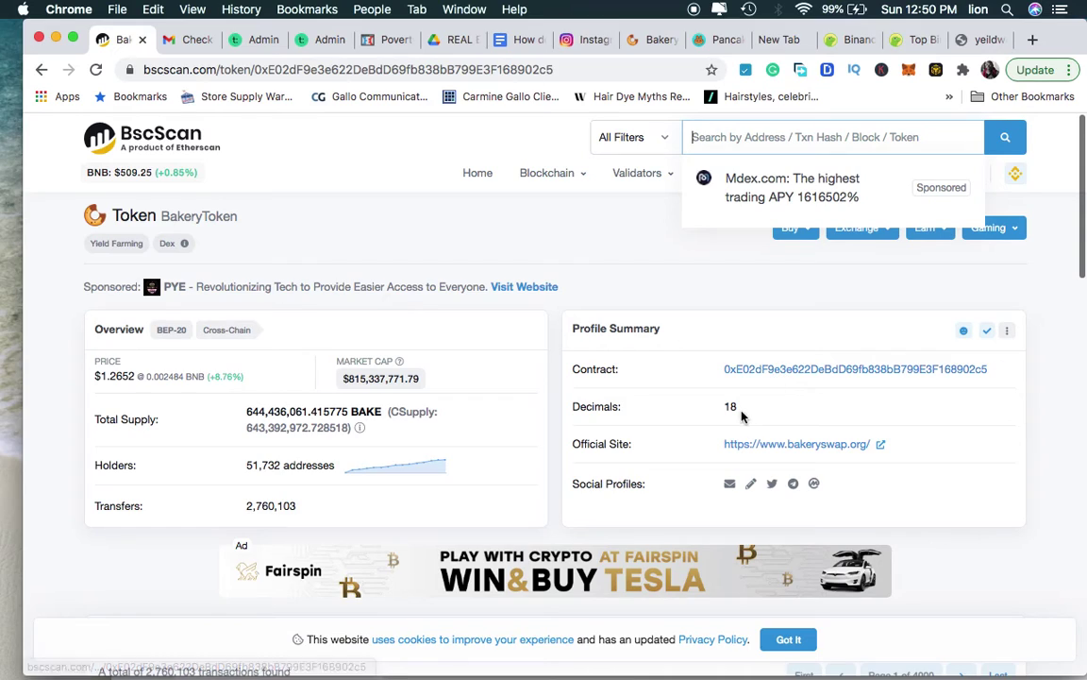